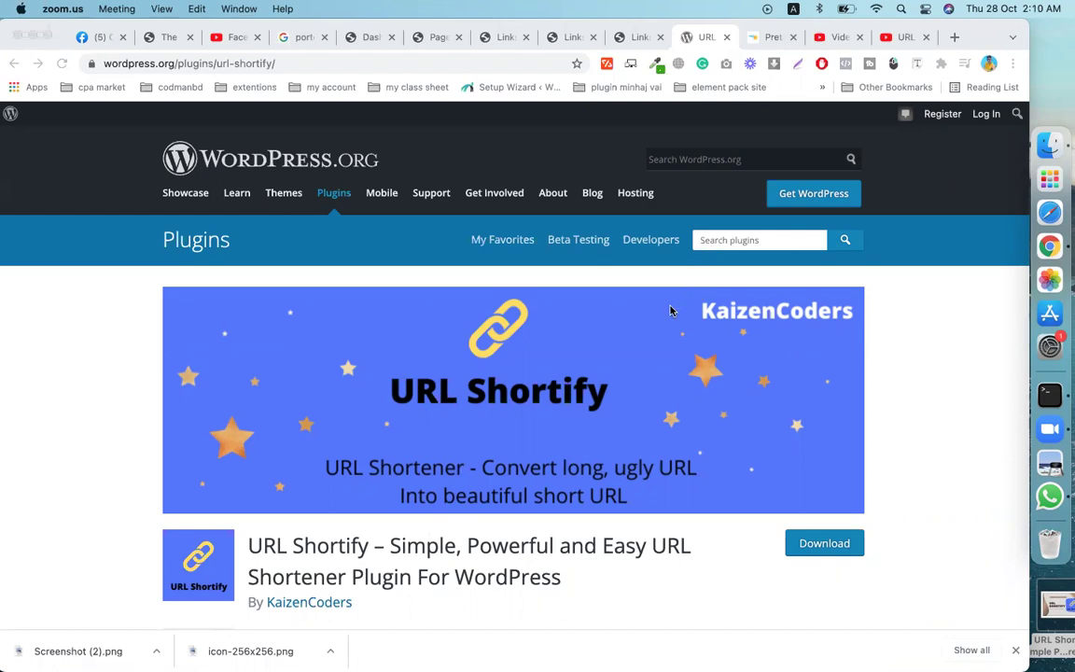
Examine the Pretty Links homepage, including its affiliate revenue pitch, customer testimonials and branded affiliate links section.
{"action": "left_click", "coordinate": [767, 39]}
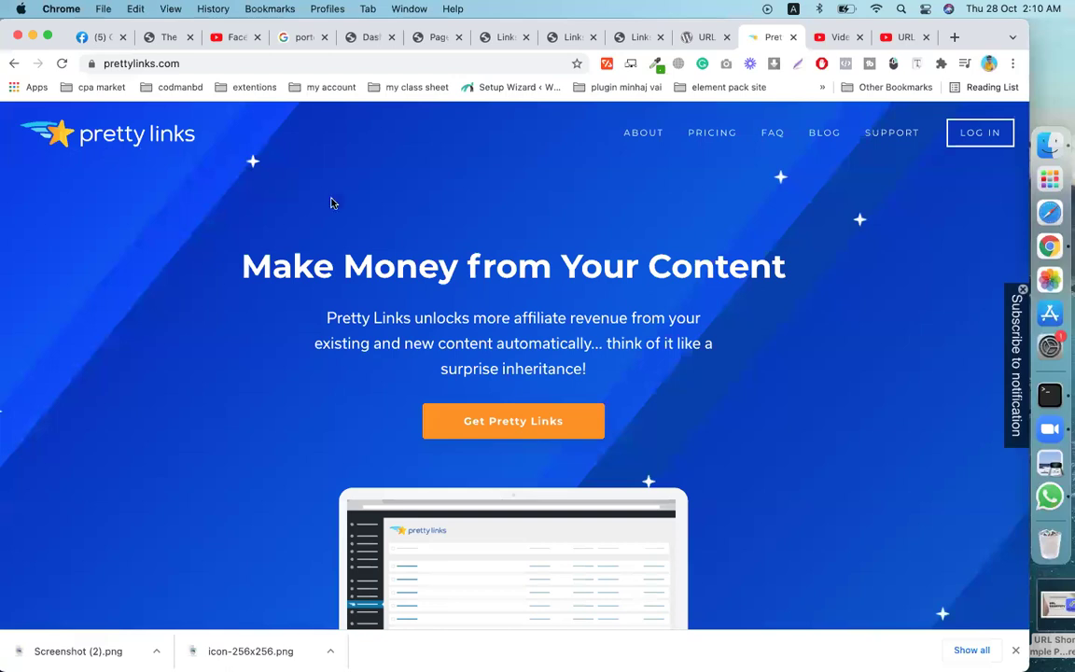
{"action": "scroll", "coordinate": [375, 273], "scroll_direction": "down", "scroll_amount": 4}
{"action": "scroll", "coordinate": [376, 273], "scroll_direction": "up", "scroll_amount": 3}
{"action": "scroll", "coordinate": [376, 272], "scroll_direction": "down", "scroll_amount": 3}
{"action": "scroll", "coordinate": [376, 275], "scroll_direction": "down", "scroll_amount": 10}
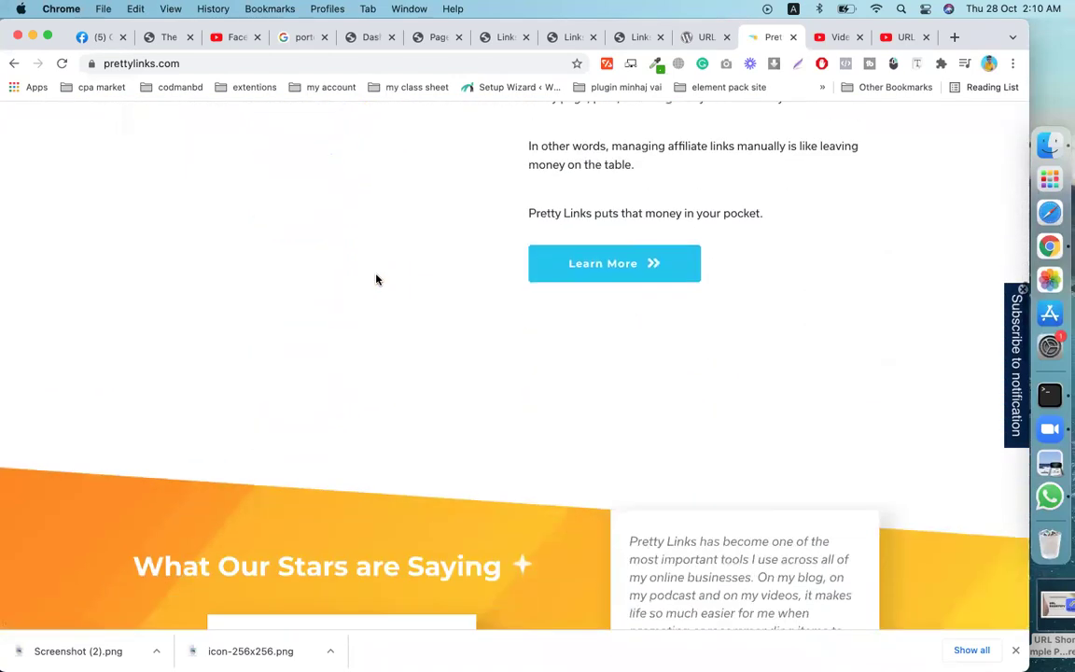
{"action": "scroll", "coordinate": [375, 279], "scroll_direction": "down", "scroll_amount": 2}
{"action": "scroll", "coordinate": [377, 278], "scroll_direction": "down", "scroll_amount": 9}
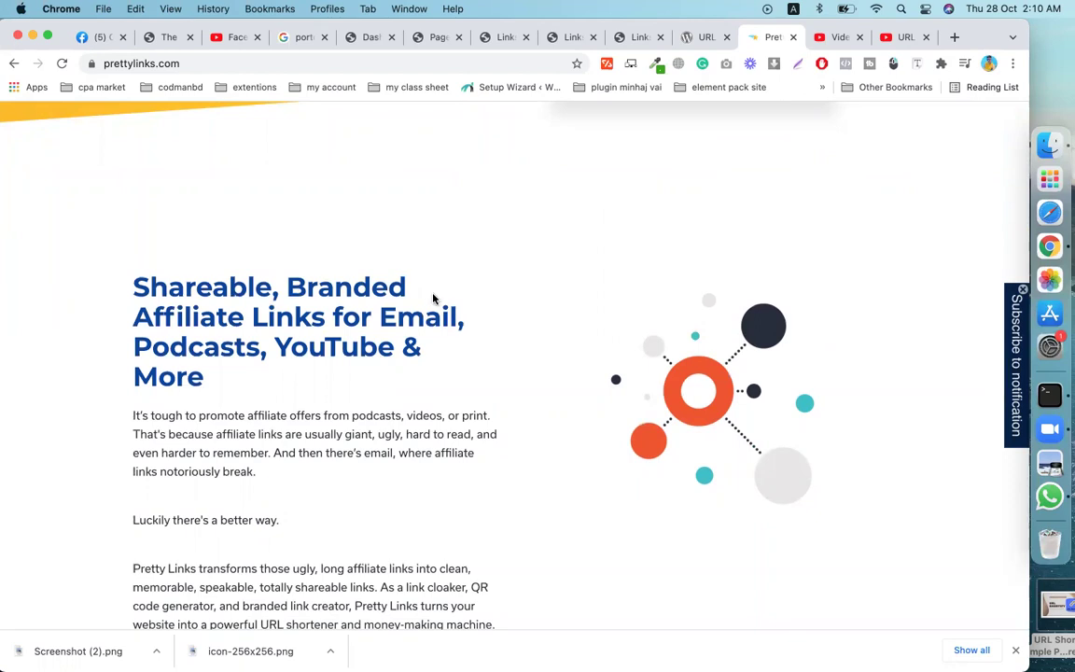
{"action": "scroll", "coordinate": [434, 298], "scroll_direction": "up", "scroll_amount": 15}
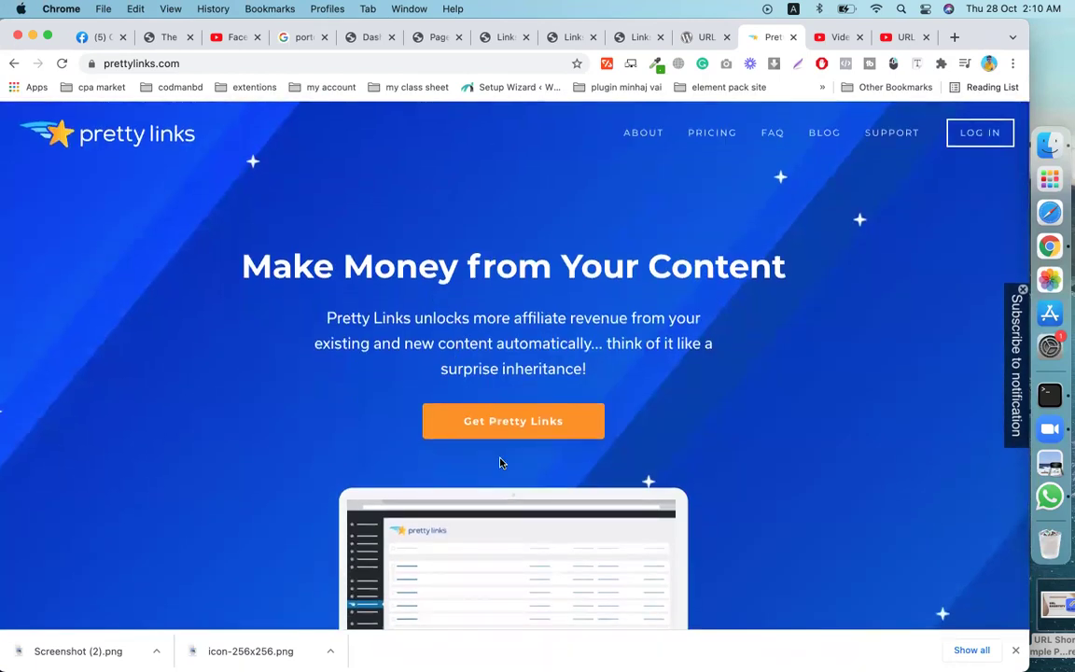
{"action": "scroll", "coordinate": [499, 463], "scroll_direction": "down", "scroll_amount": 10}
{"action": "scroll", "coordinate": [499, 463], "scroll_direction": "down", "scroll_amount": 3}
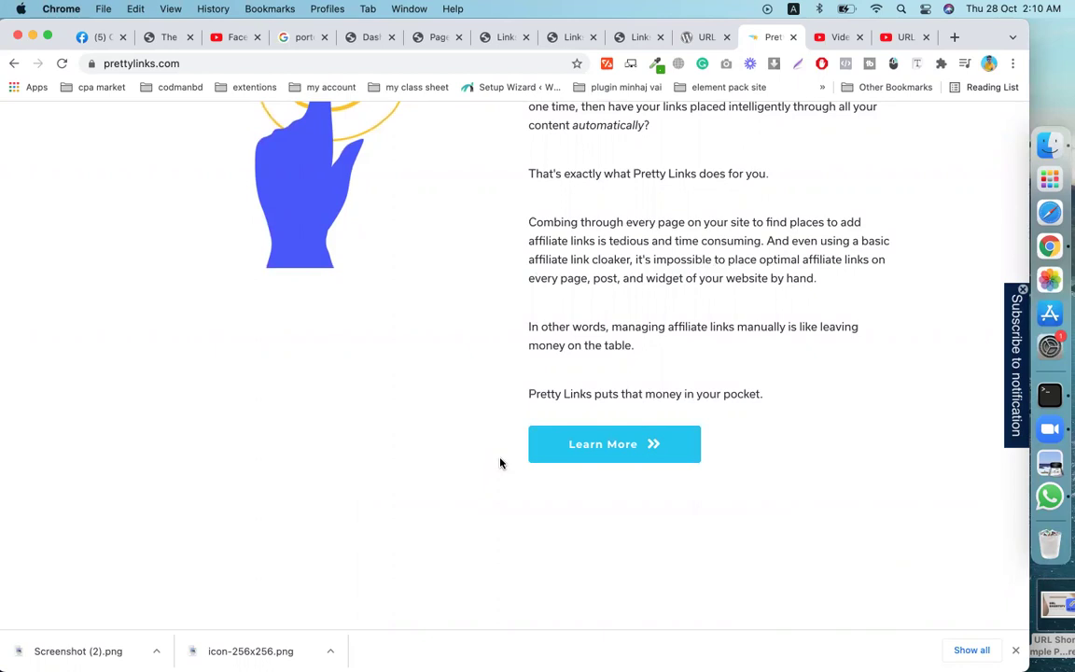
{"action": "scroll", "coordinate": [499, 462], "scroll_direction": "down", "scroll_amount": 3}
{"action": "scroll", "coordinate": [499, 463], "scroll_direction": "down", "scroll_amount": 5}
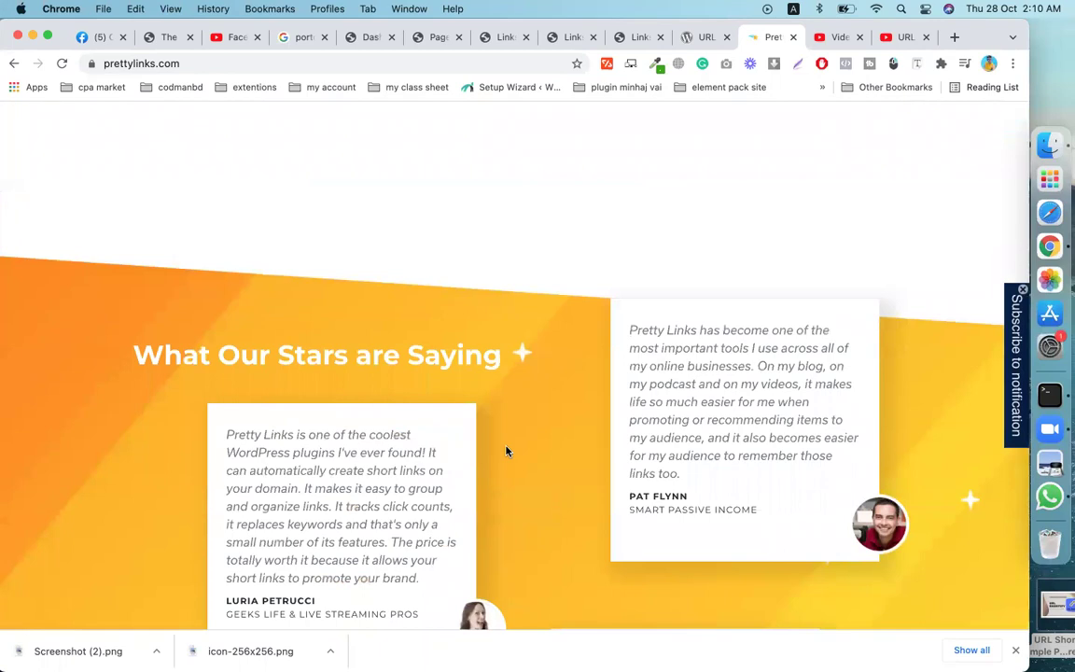
{"action": "scroll", "coordinate": [506, 451], "scroll_direction": "down", "scroll_amount": 4}
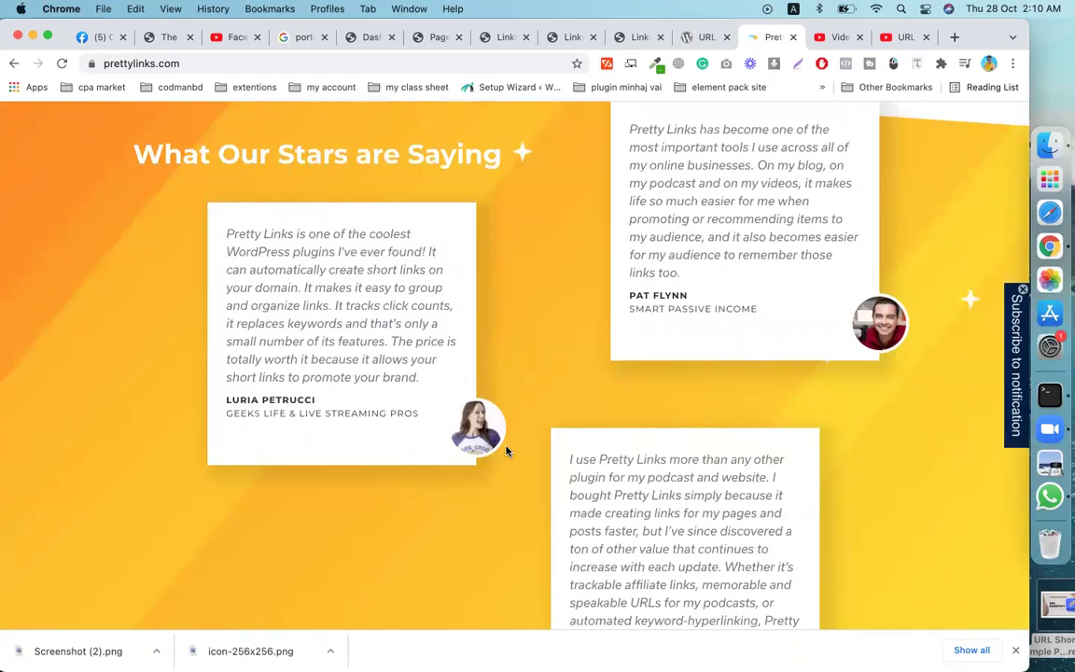
{"action": "scroll", "coordinate": [506, 451], "scroll_direction": "down", "scroll_amount": 10}
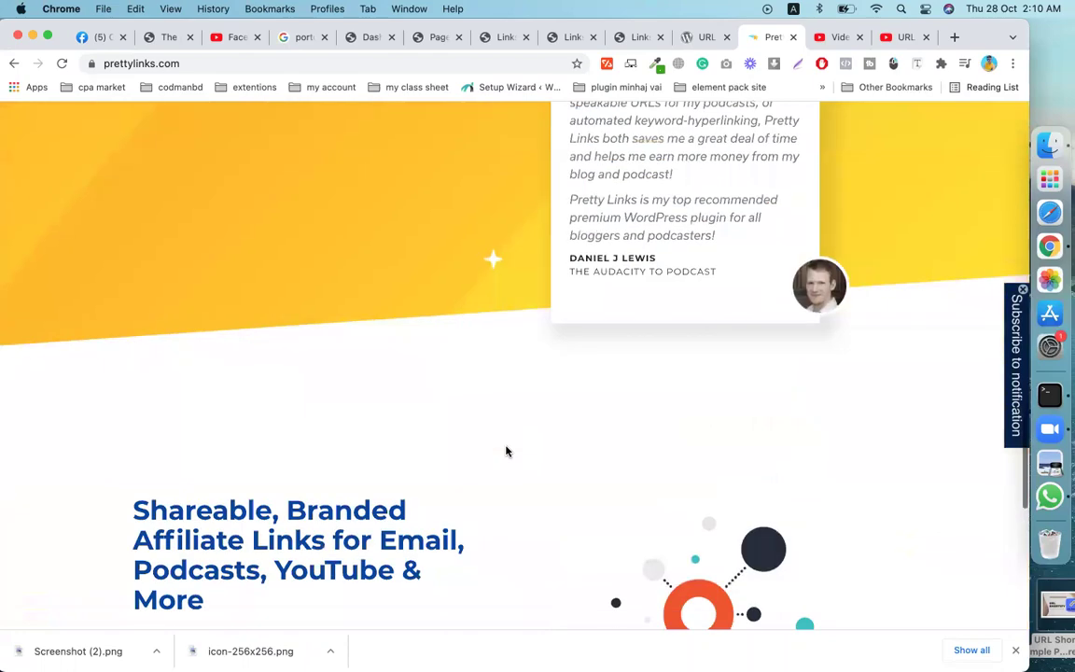
{"action": "scroll", "coordinate": [505, 451], "scroll_direction": "down", "scroll_amount": 9}
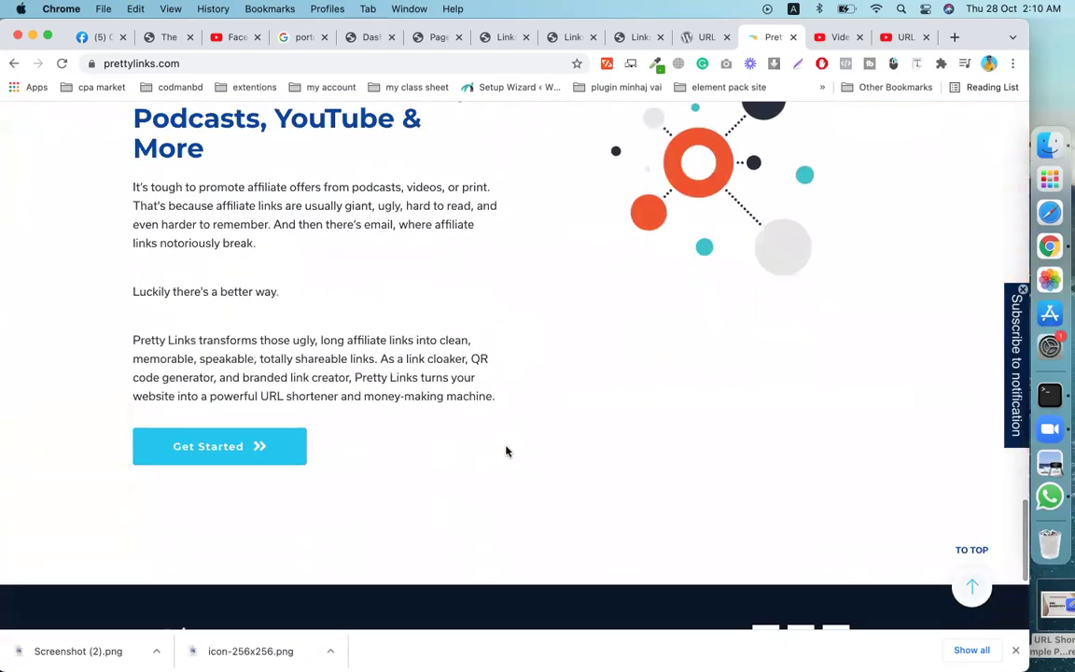
{"action": "scroll", "coordinate": [506, 451], "scroll_direction": "up", "scroll_amount": 20}
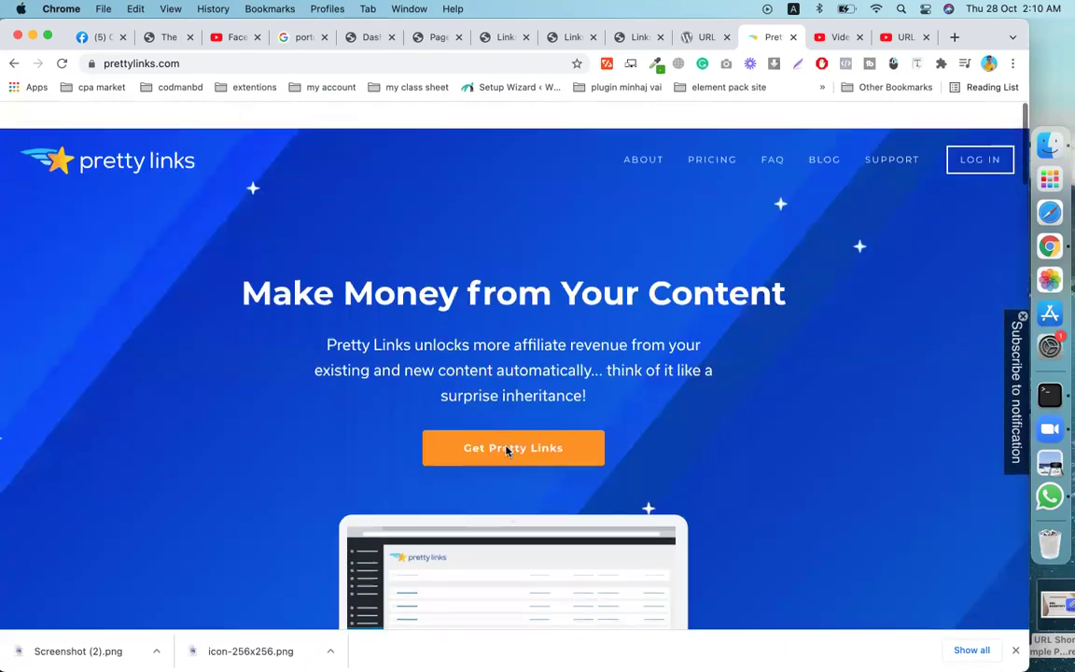
Close the Pretty Links page and review the URL Shortify plugin's description, version details and ratings on WordPress.org.
{"action": "left_click", "coordinate": [791, 38]}
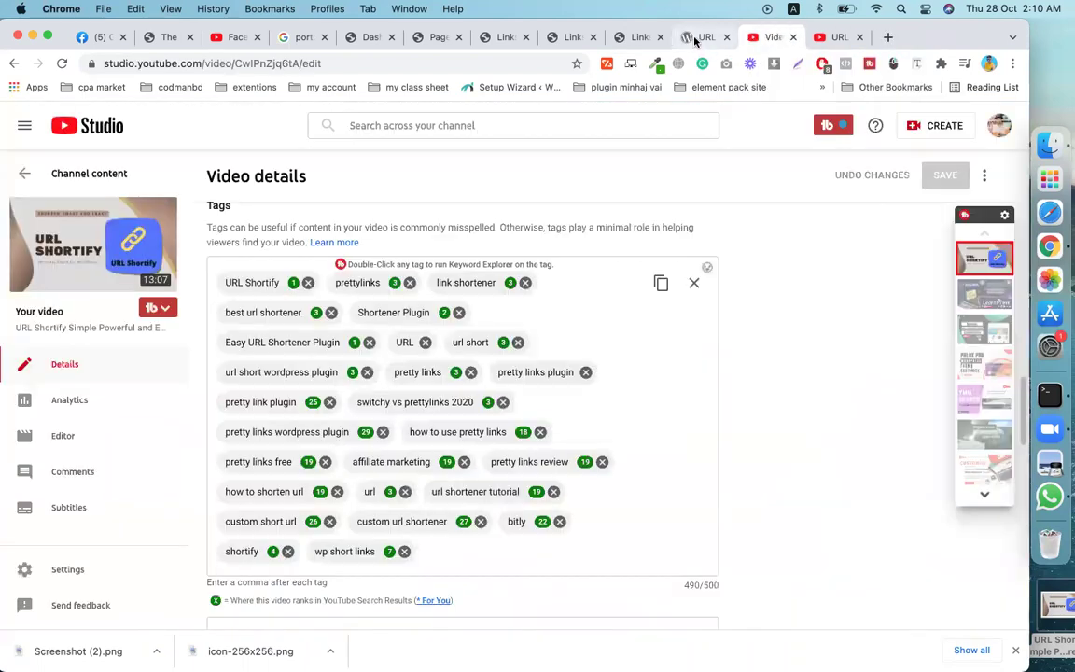
{"action": "left_click", "coordinate": [688, 37]}
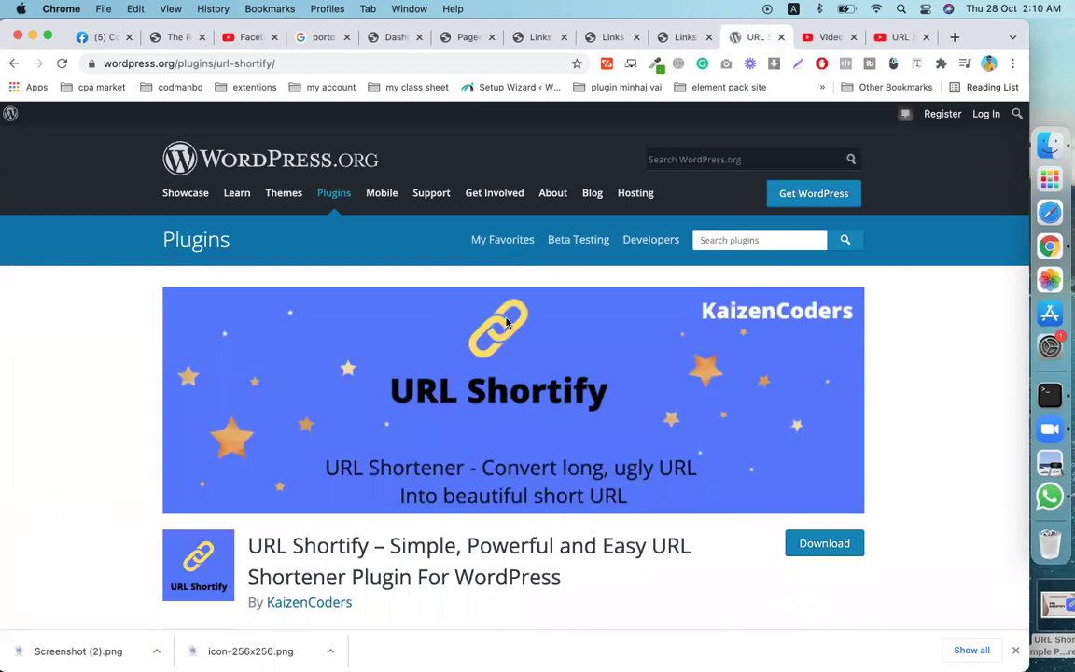
{"action": "scroll", "coordinate": [507, 322], "scroll_direction": "down", "scroll_amount": 1}
{"action": "scroll", "coordinate": [549, 377], "scroll_direction": "down", "scroll_amount": 3}
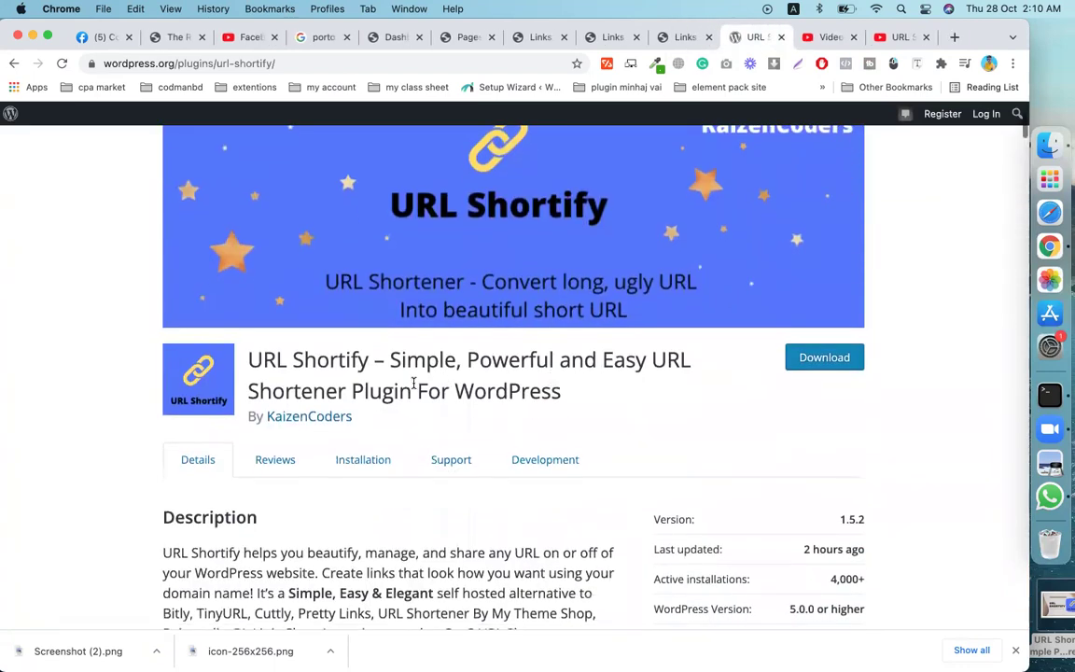
{"action": "scroll", "coordinate": [562, 383], "scroll_direction": "down", "scroll_amount": 3}
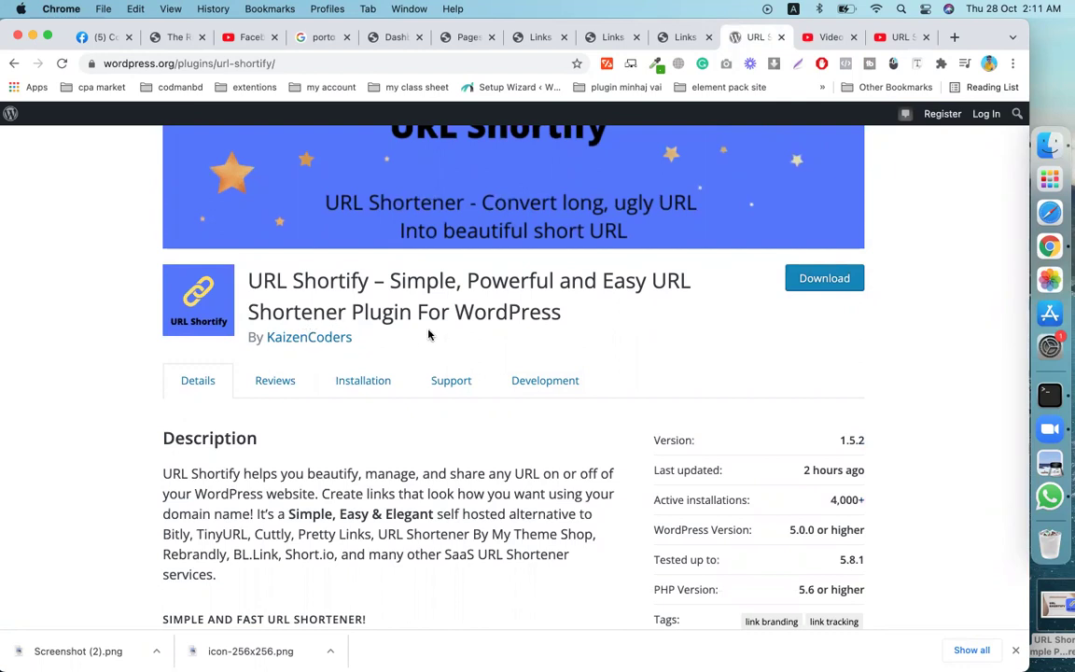
{"action": "scroll", "coordinate": [425, 333], "scroll_direction": "down", "scroll_amount": 8}
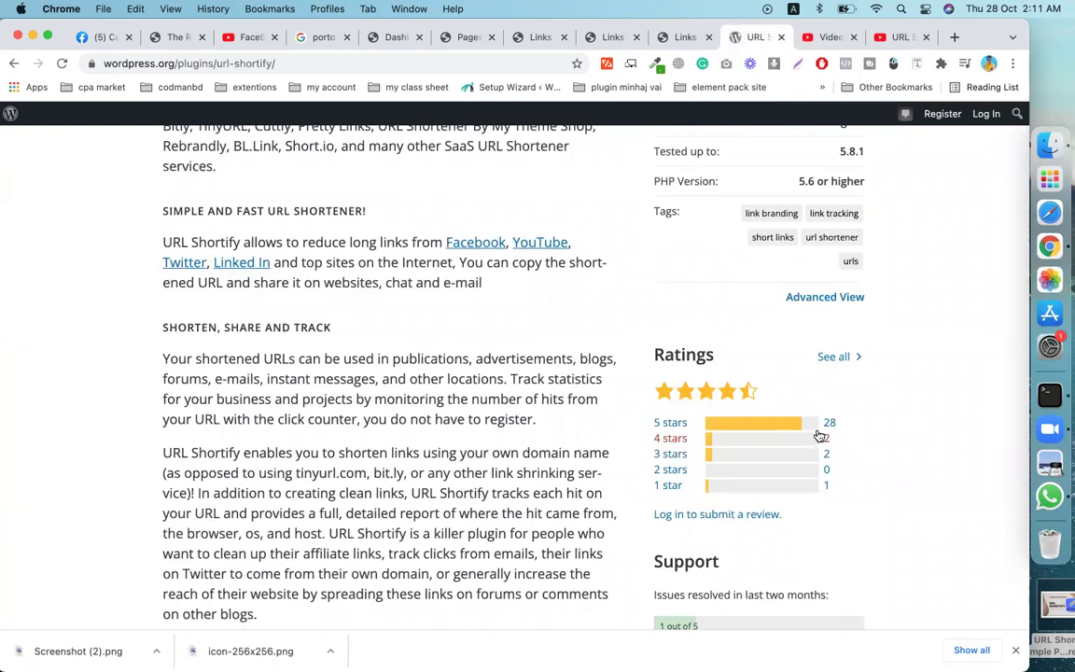
{"action": "scroll", "coordinate": [313, 529], "scroll_direction": "down", "scroll_amount": 5}
{"action": "scroll", "coordinate": [280, 420], "scroll_direction": "up", "scroll_amount": 3}
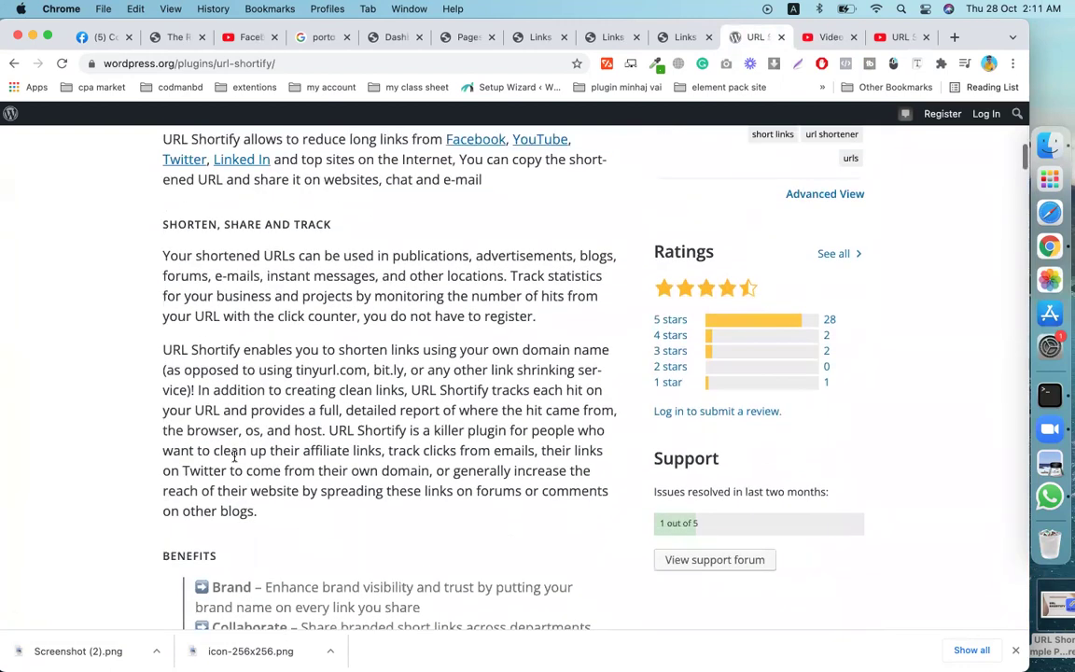
{"action": "scroll", "coordinate": [252, 247], "scroll_direction": "up", "scroll_amount": 1}
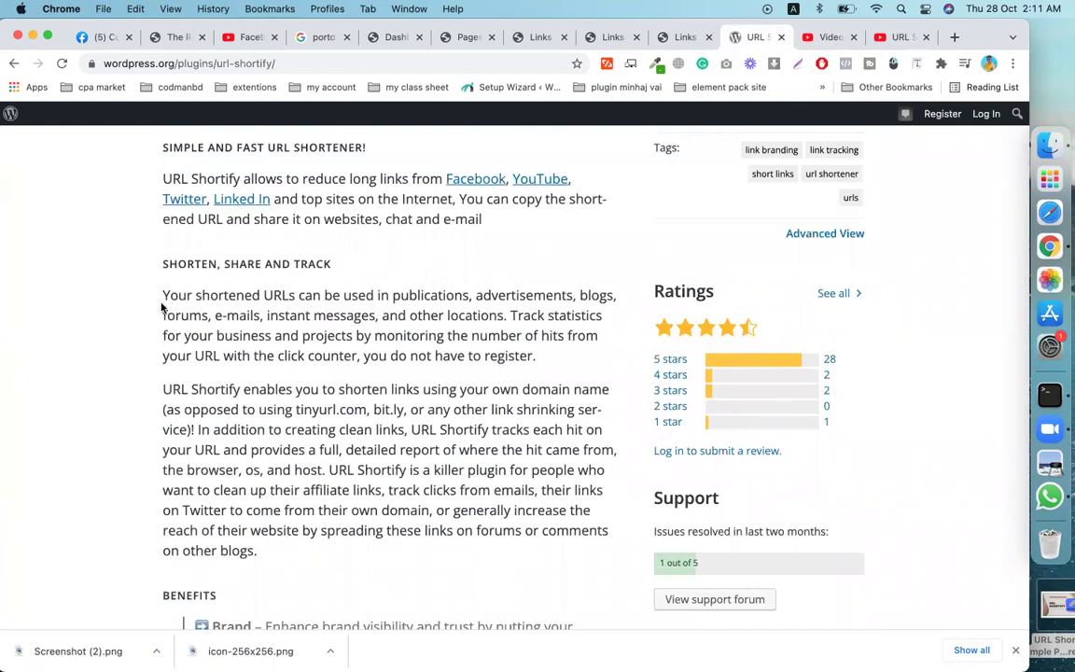
Read the Shorten, Share and Track text and the Benefits list on the URL Shortify plugin page.
{"action": "scroll", "coordinate": [280, 328], "scroll_direction": "down", "scroll_amount": 2}
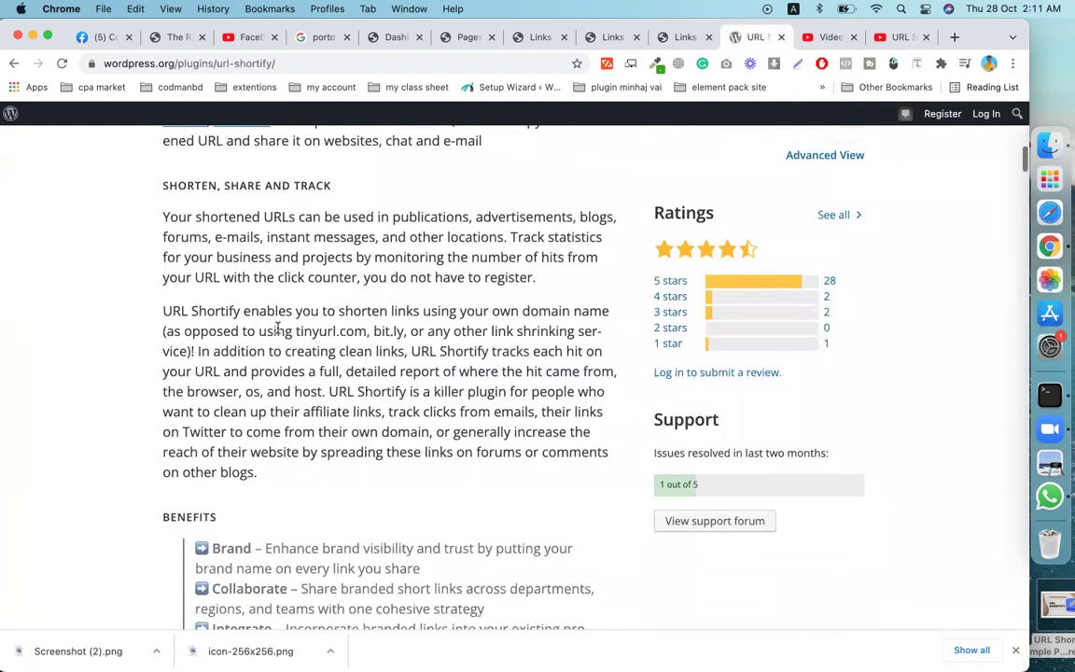
{"action": "scroll", "coordinate": [306, 349], "scroll_direction": "down", "scroll_amount": 4}
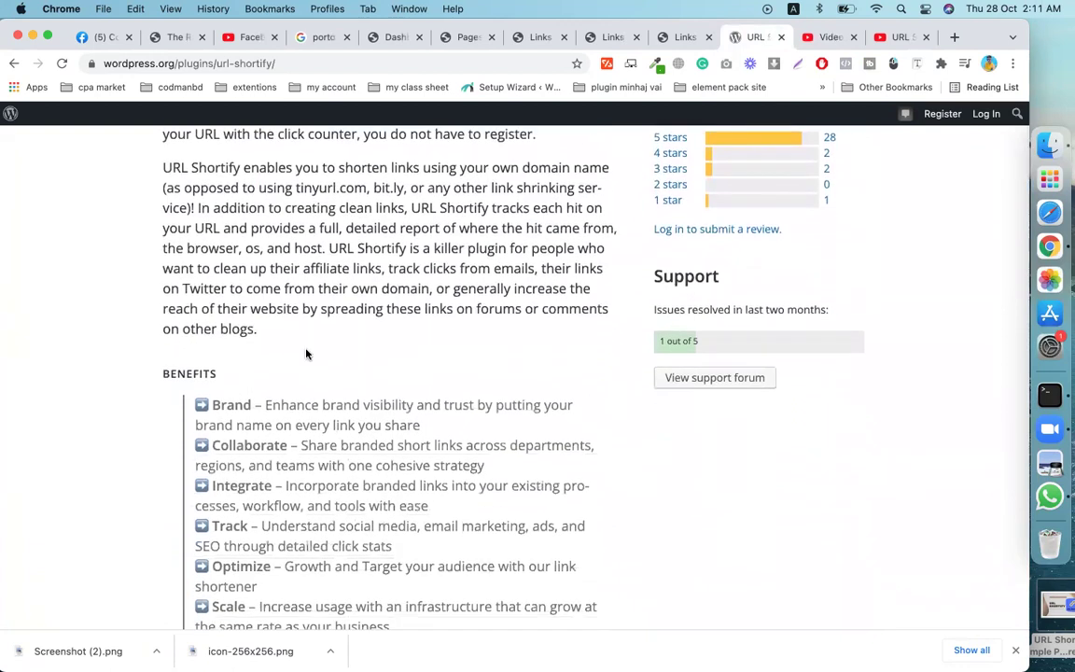
{"action": "scroll", "coordinate": [306, 355], "scroll_direction": "down", "scroll_amount": 3}
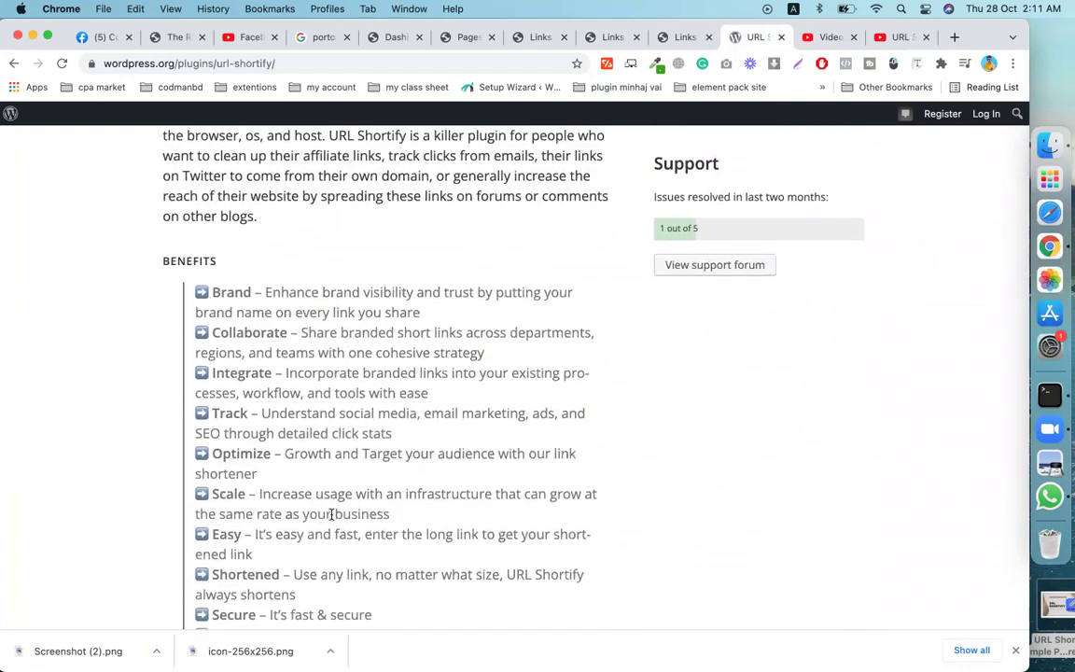
{"action": "scroll", "coordinate": [331, 513], "scroll_direction": "down", "scroll_amount": 3}
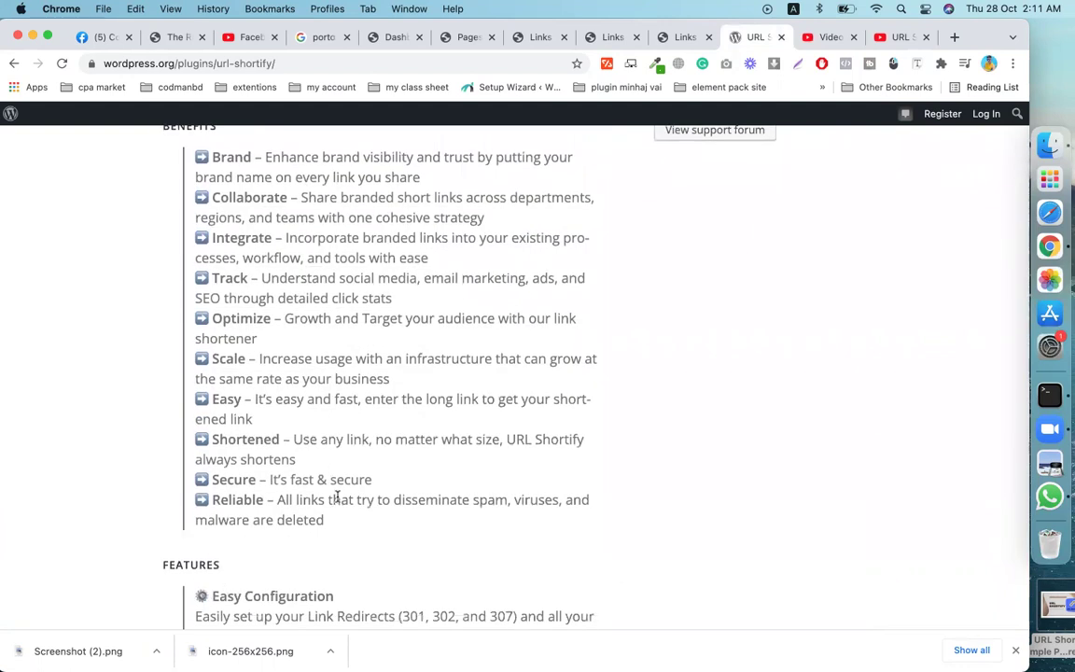
{"action": "scroll", "coordinate": [338, 495], "scroll_direction": "down", "scroll_amount": 3}
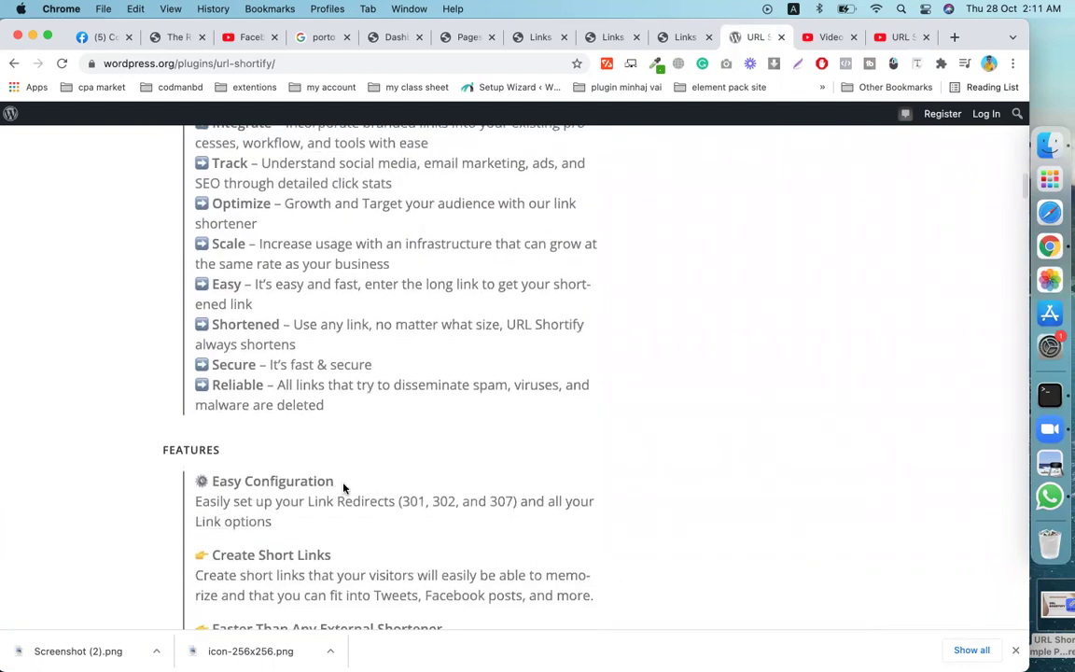
Read through the URL Shortify Features list, from Easy Configuration to the Pretty Links import, and return to the page's beginning.
{"action": "scroll", "coordinate": [335, 481], "scroll_direction": "down", "scroll_amount": 3}
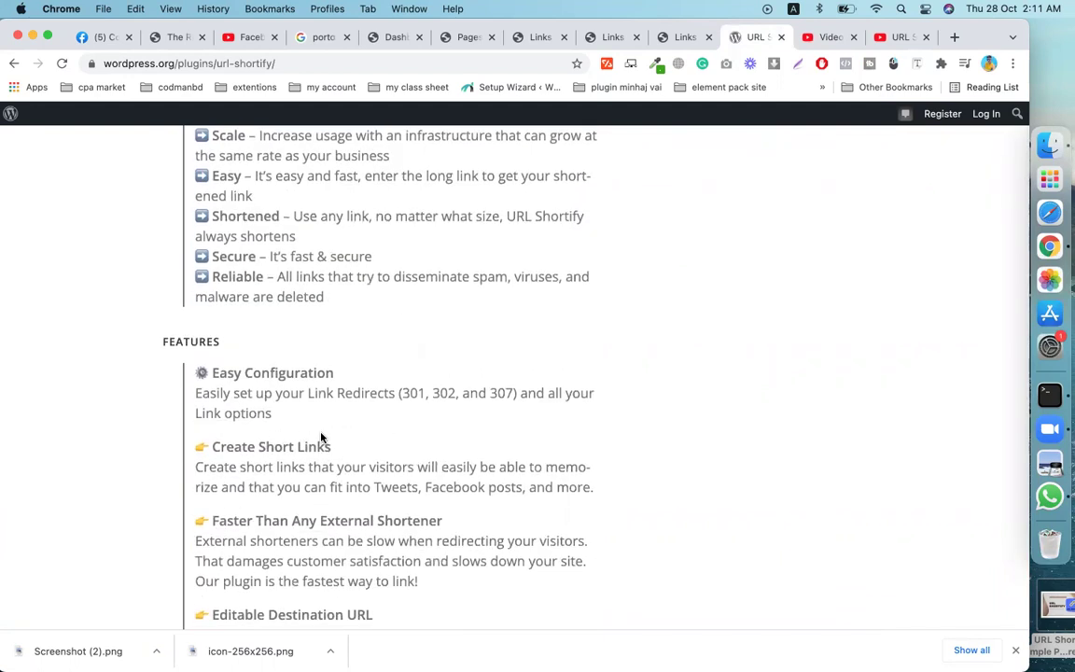
{"action": "scroll", "coordinate": [321, 438], "scroll_direction": "down", "scroll_amount": 3}
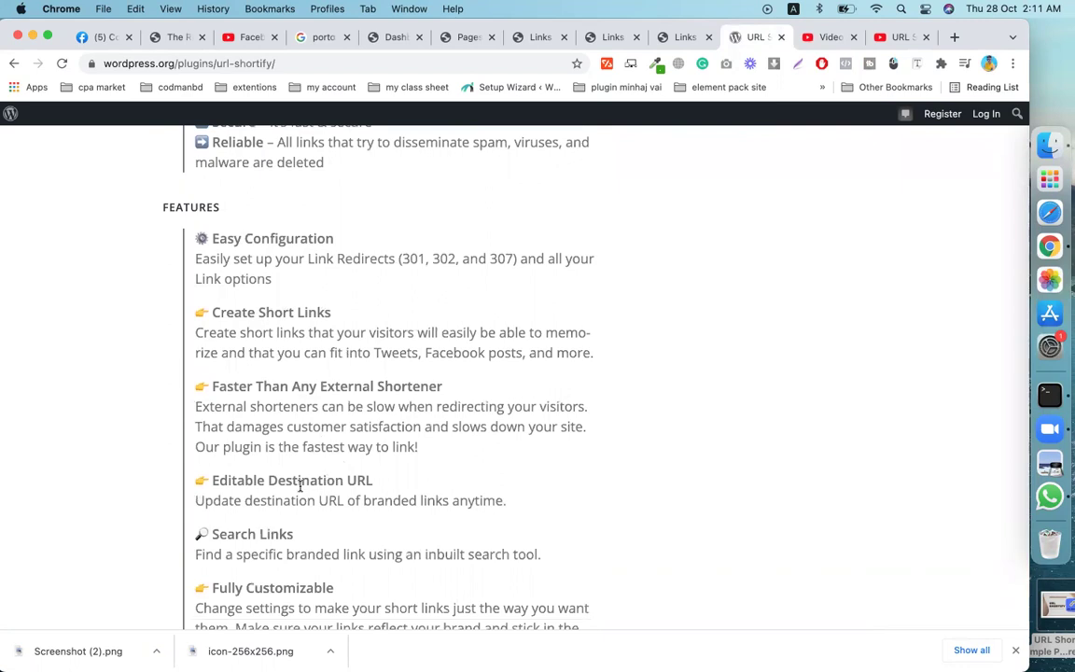
{"action": "scroll", "coordinate": [300, 486], "scroll_direction": "down", "scroll_amount": 4}
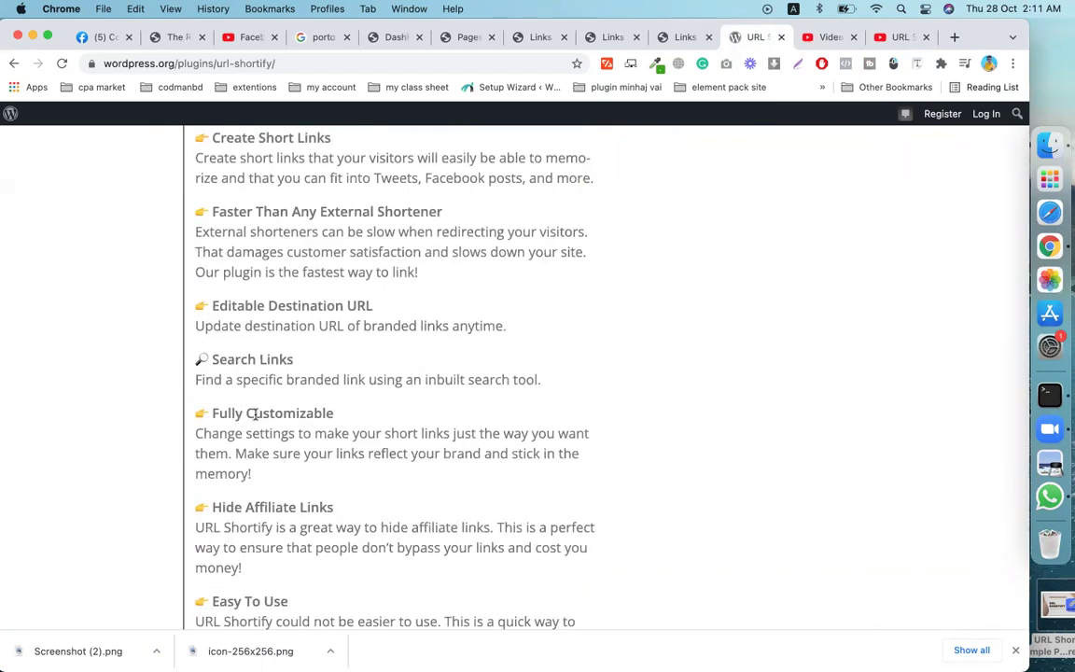
{"action": "scroll", "coordinate": [316, 442], "scroll_direction": "down", "scroll_amount": 6}
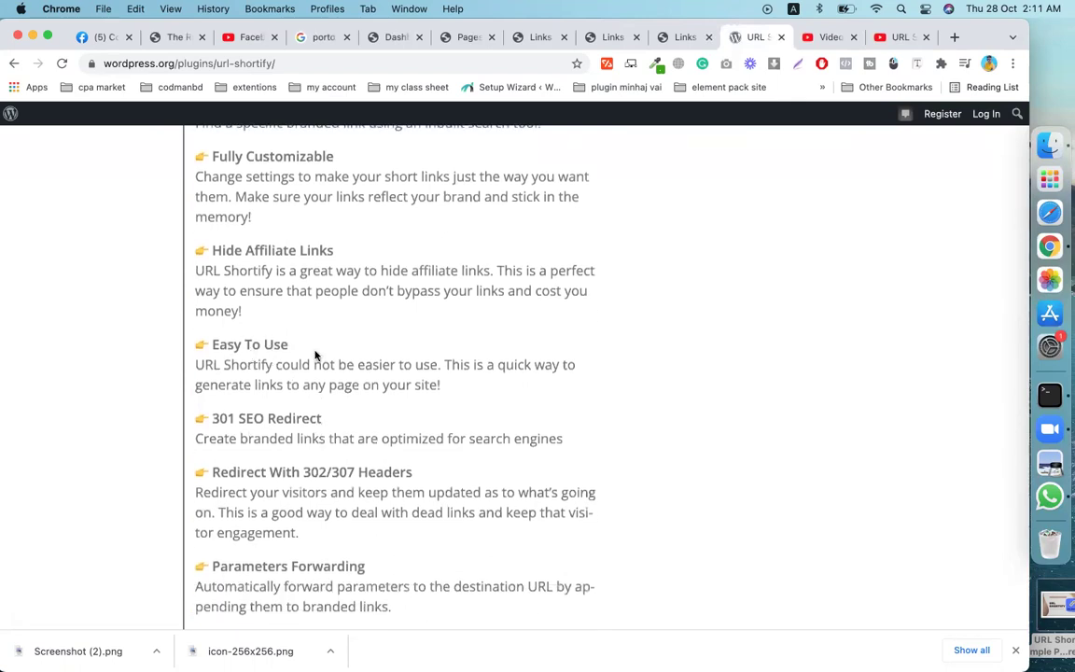
{"action": "scroll", "coordinate": [289, 431], "scroll_direction": "down", "scroll_amount": 2}
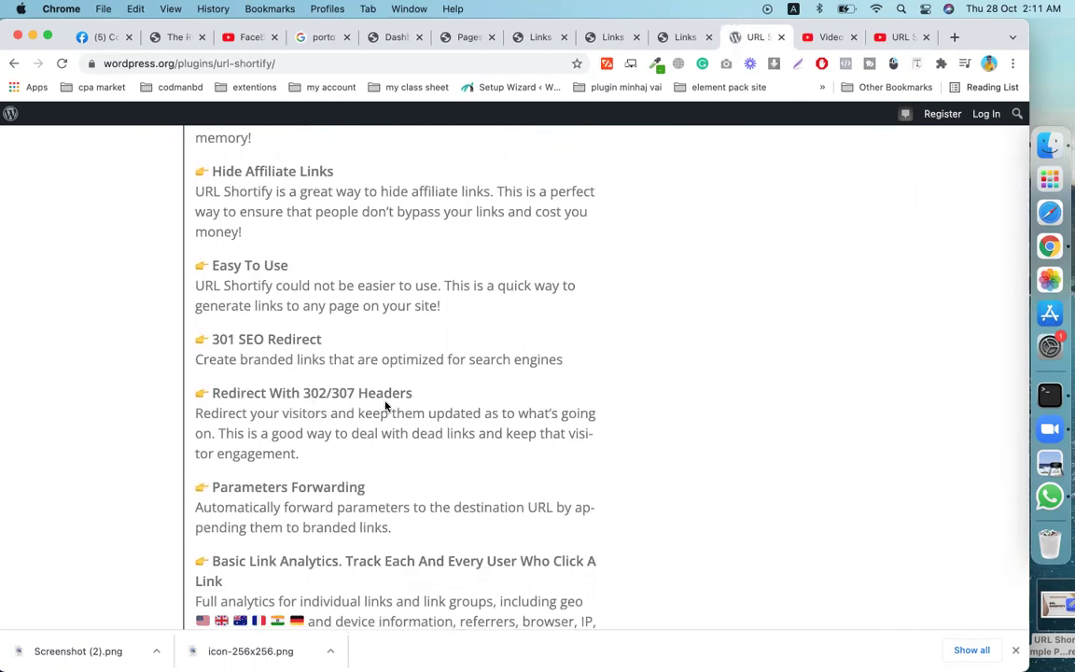
{"action": "scroll", "coordinate": [320, 413], "scroll_direction": "down", "scroll_amount": 3}
{"action": "scroll", "coordinate": [312, 392], "scroll_direction": "down", "scroll_amount": 3}
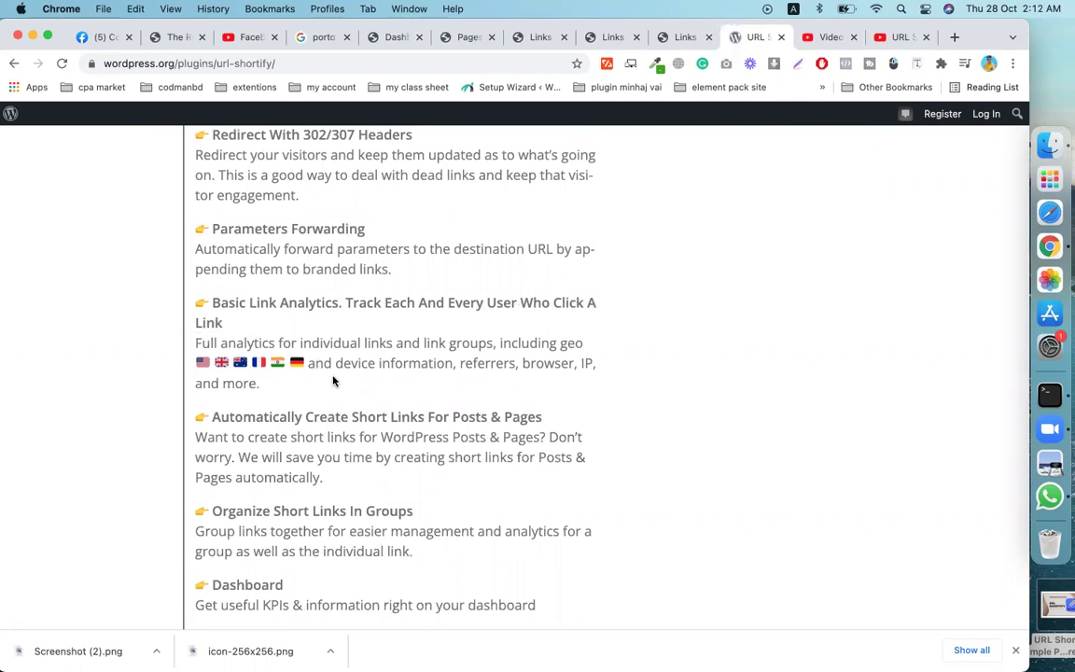
{"action": "scroll", "coordinate": [308, 384], "scroll_direction": "down", "scroll_amount": 1}
{"action": "scroll", "coordinate": [280, 401], "scroll_direction": "down", "scroll_amount": 2}
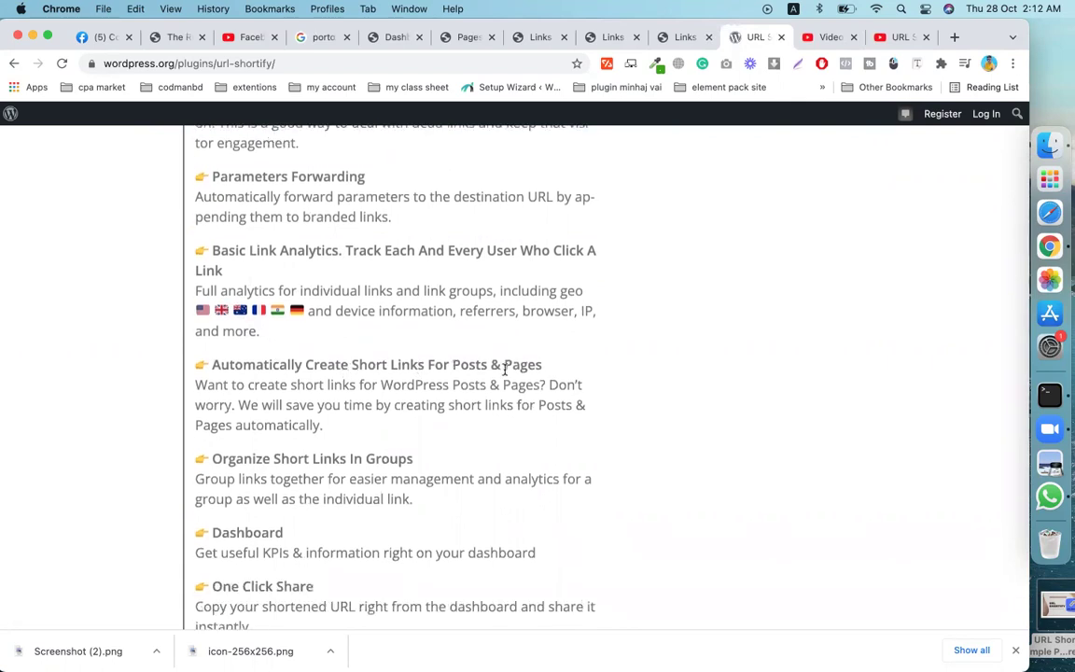
{"action": "scroll", "coordinate": [397, 443], "scroll_direction": "down", "scroll_amount": 5}
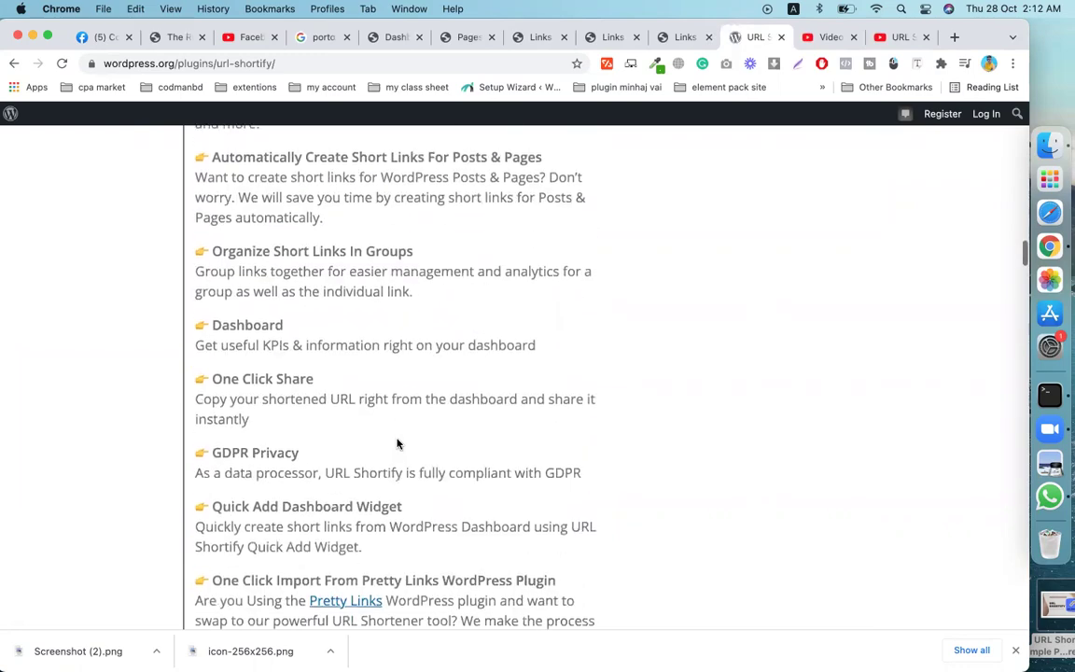
{"action": "scroll", "coordinate": [396, 443], "scroll_direction": "up", "scroll_amount": 10}
{"action": "scroll", "coordinate": [397, 443], "scroll_direction": "up", "scroll_amount": 15}
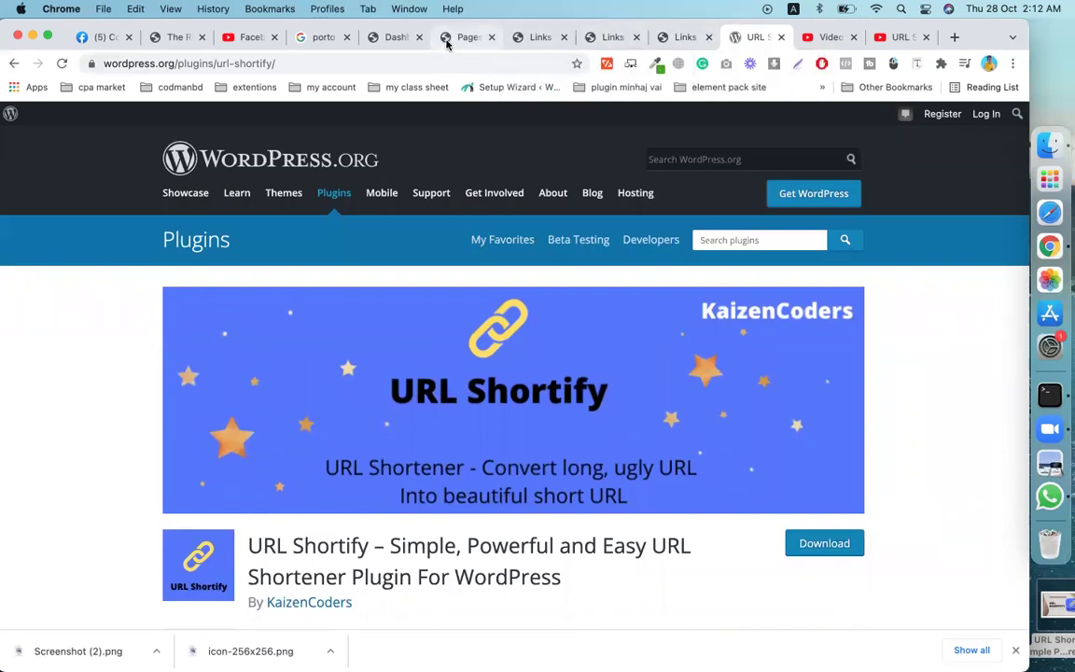
Switch to the WordPress admin of lovemoneysummit.com and review the Pages list with its Clicks and Short Link columns.
{"action": "left_click", "coordinate": [397, 37]}
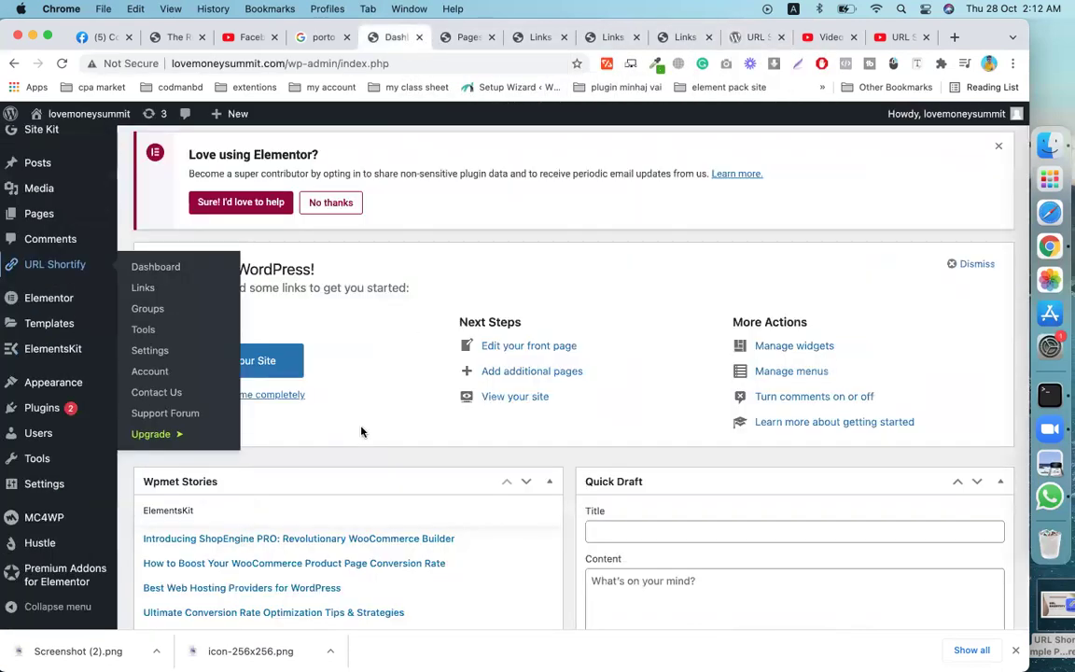
{"action": "left_click", "coordinate": [467, 38]}
{"action": "scroll", "coordinate": [342, 292], "scroll_direction": "up", "scroll_amount": 5}
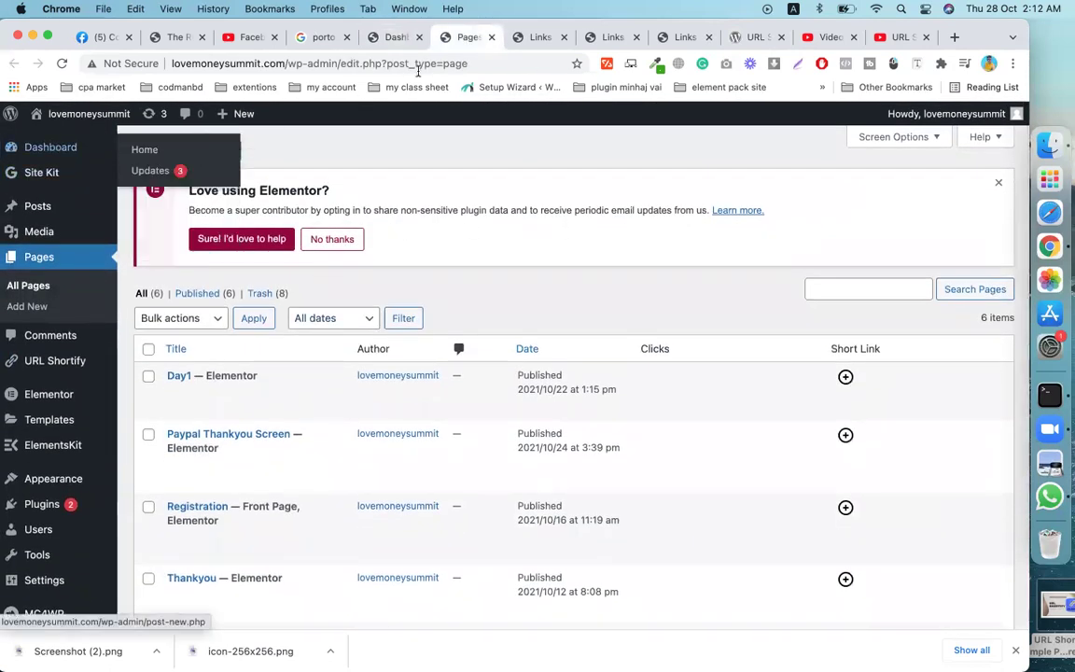
{"action": "scroll", "coordinate": [350, 521], "scroll_direction": "down", "scroll_amount": 5}
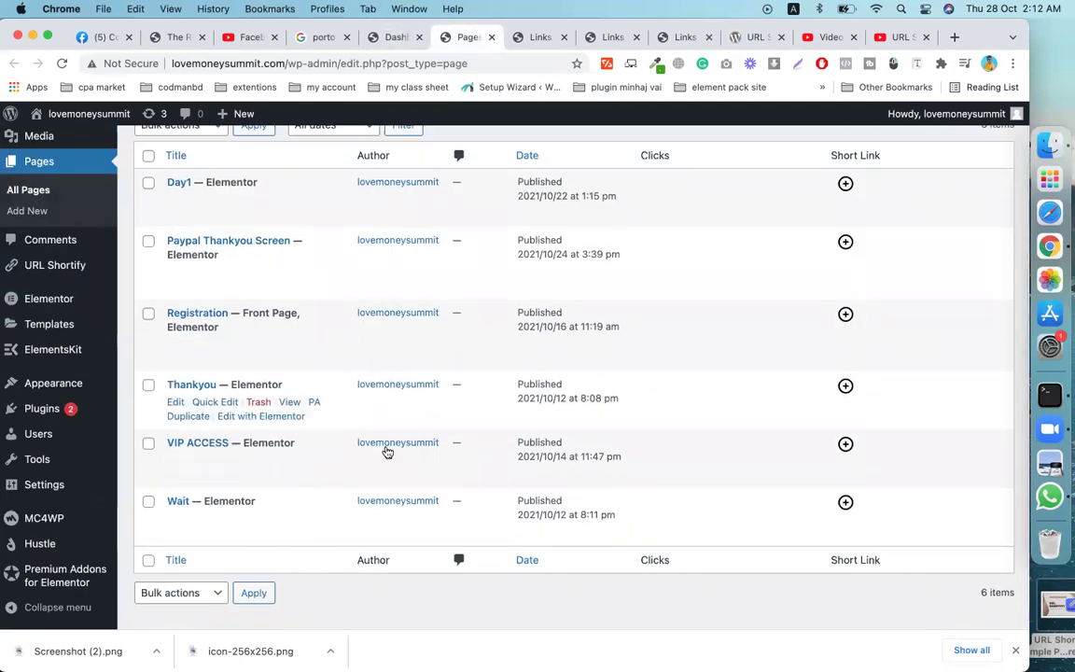
{"action": "scroll", "coordinate": [374, 427], "scroll_direction": "up", "scroll_amount": 5}
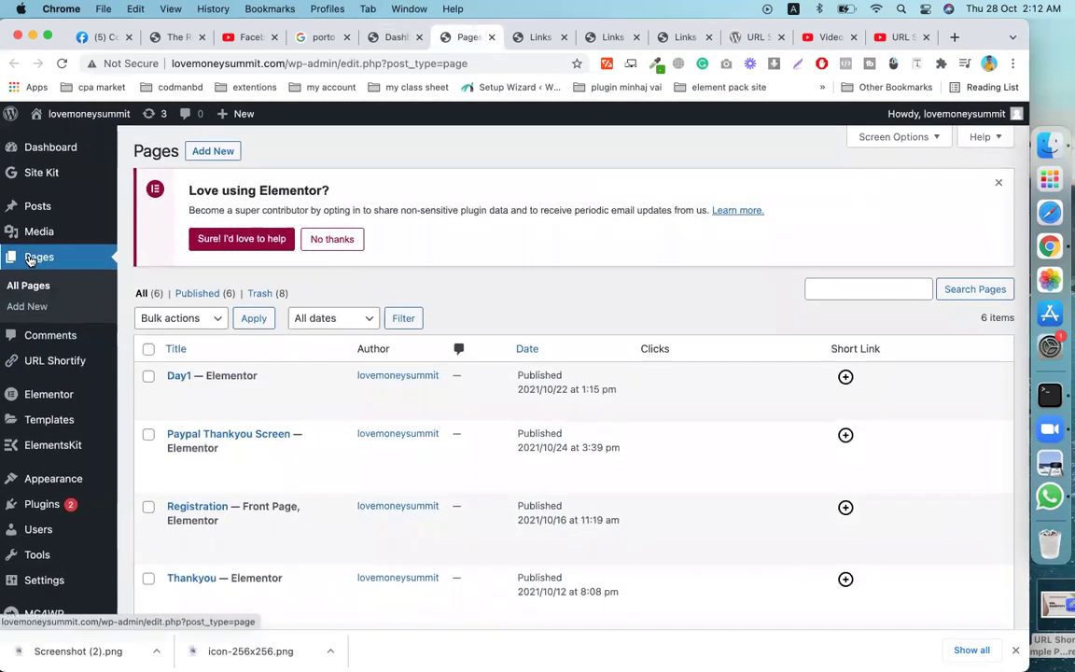
Copy the Wait page's view link from the Pages list and open it in a new browser tab.
{"action": "left_click", "coordinate": [35, 265]}
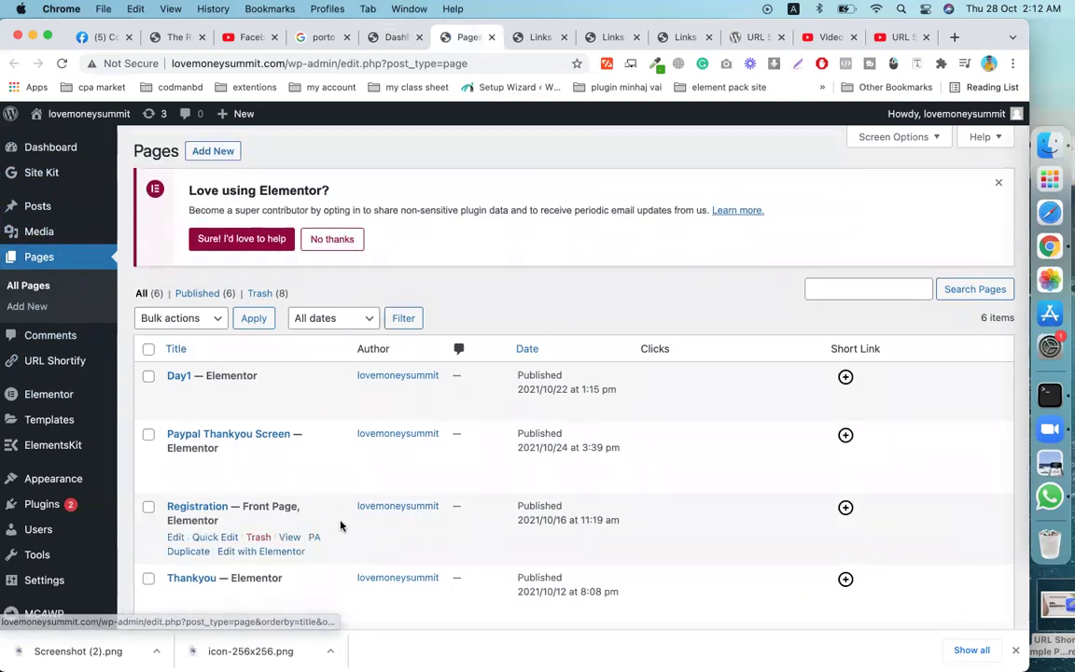
{"action": "scroll", "coordinate": [340, 521], "scroll_direction": "down", "scroll_amount": 5}
{"action": "scroll", "coordinate": [334, 331], "scroll_direction": "up", "scroll_amount": 3}
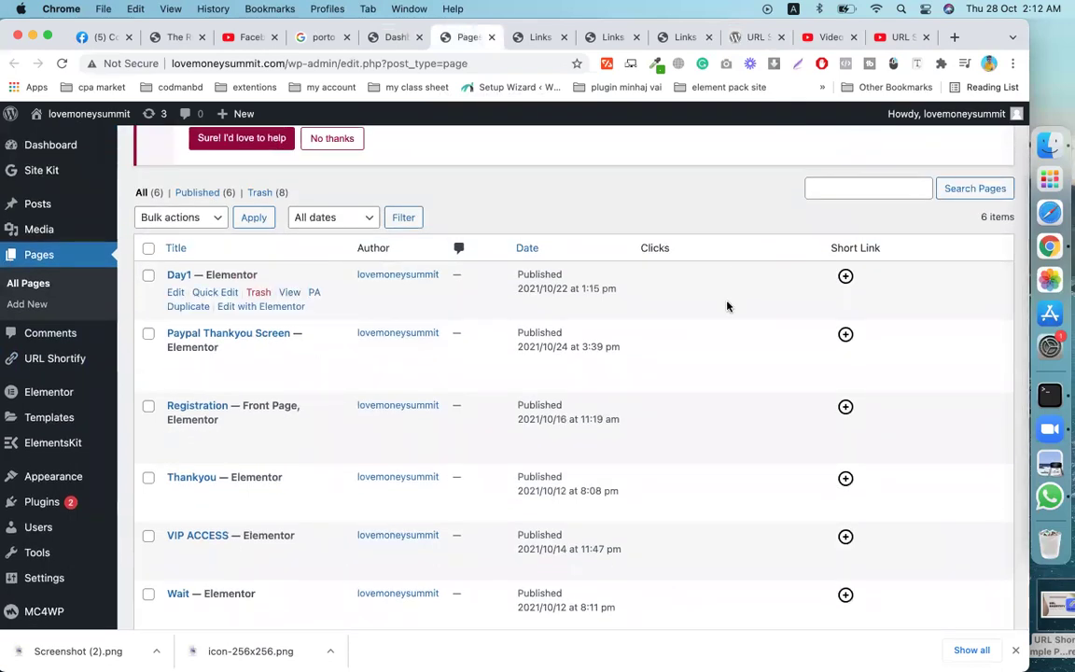
{"action": "scroll", "coordinate": [664, 325], "scroll_direction": "down", "scroll_amount": 2}
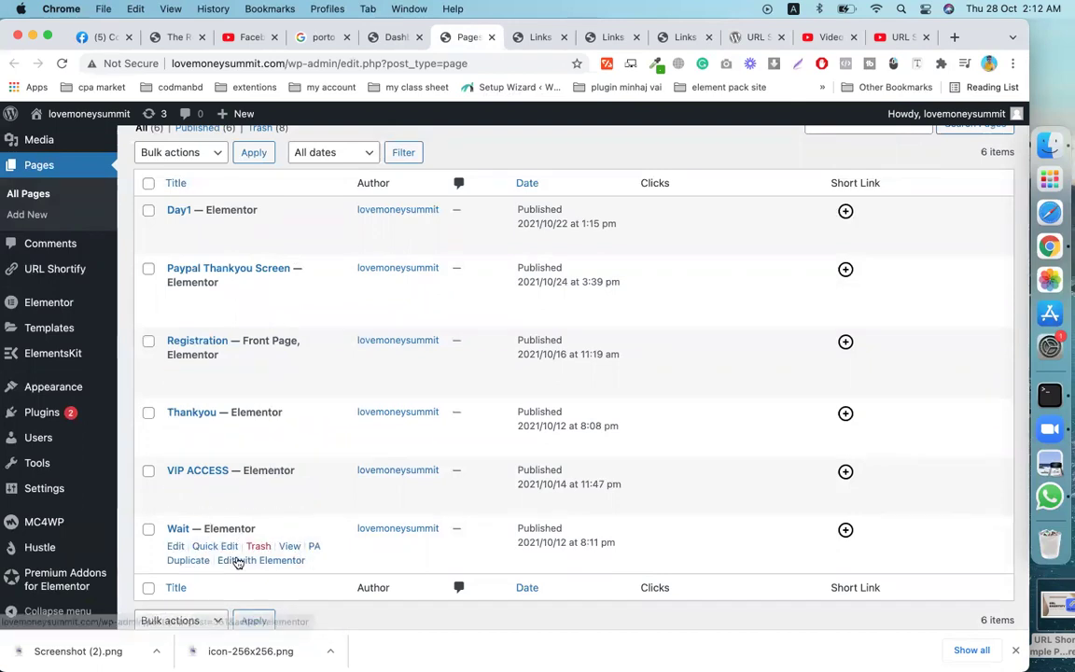
{"action": "right_click", "coordinate": [287, 546]}
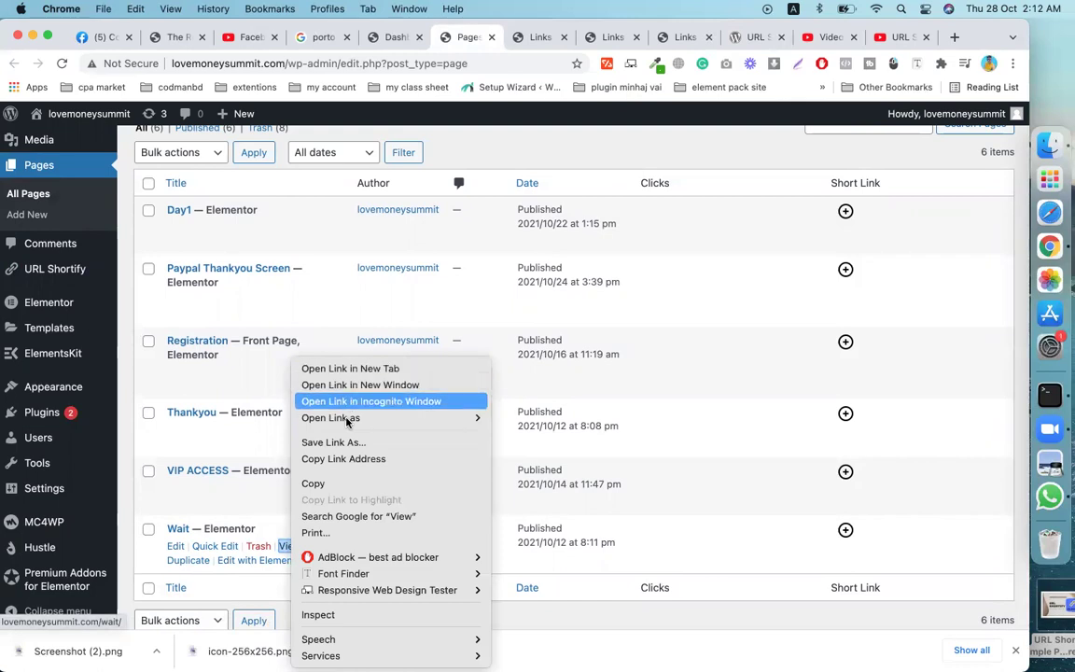
{"action": "left_click", "coordinate": [350, 459]}
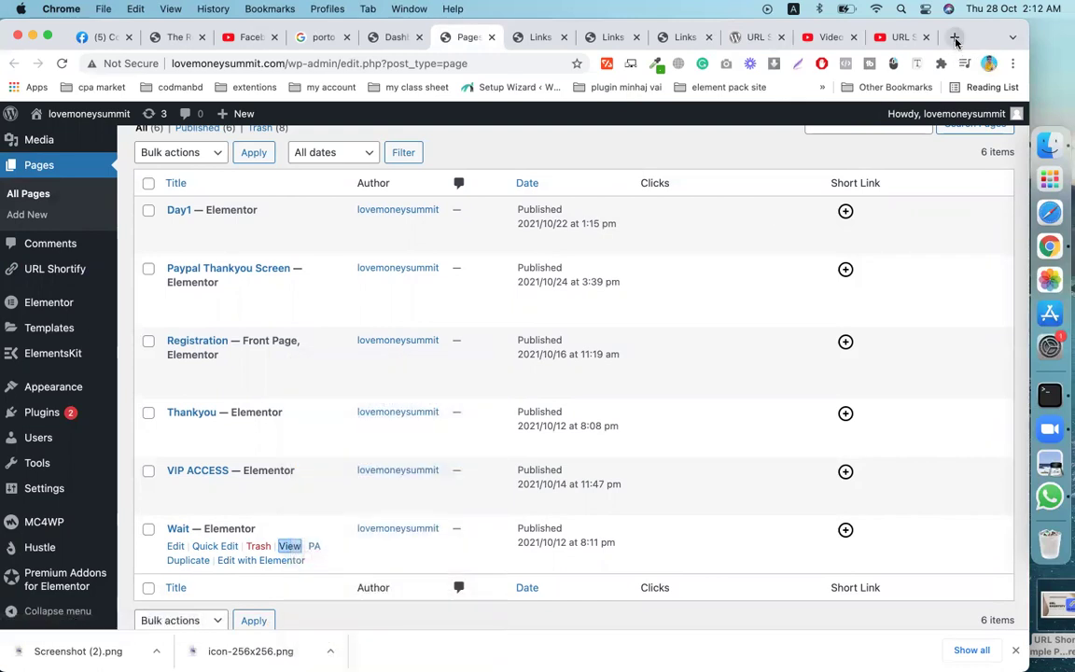
{"action": "left_click", "coordinate": [953, 37]}
{"action": "key", "text": "super+v"}
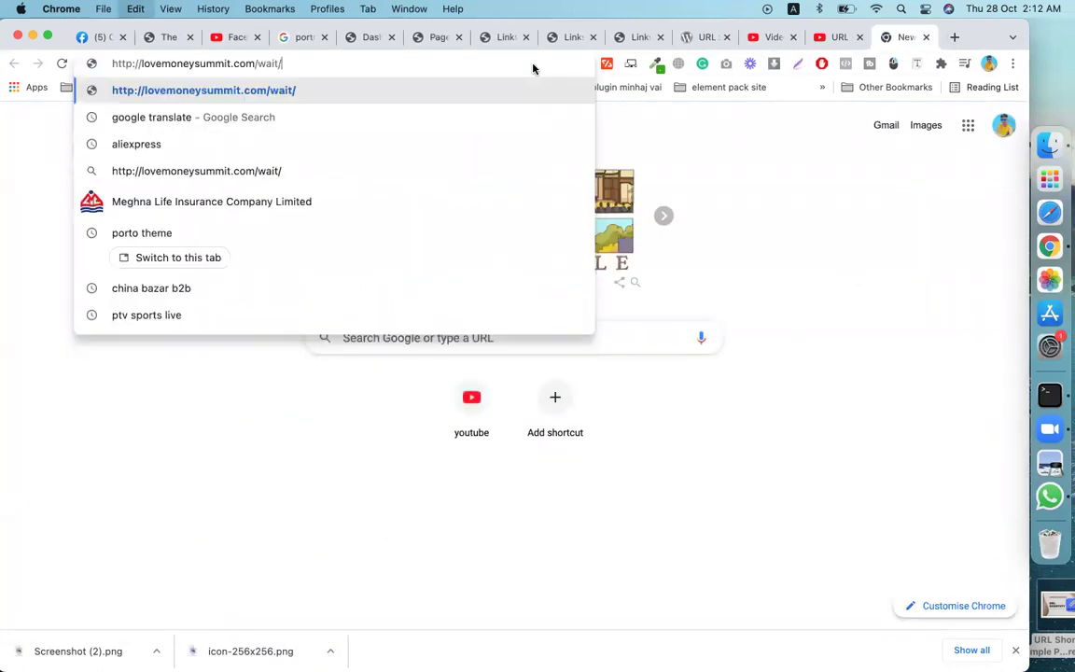
{"action": "key", "text": "Return"}
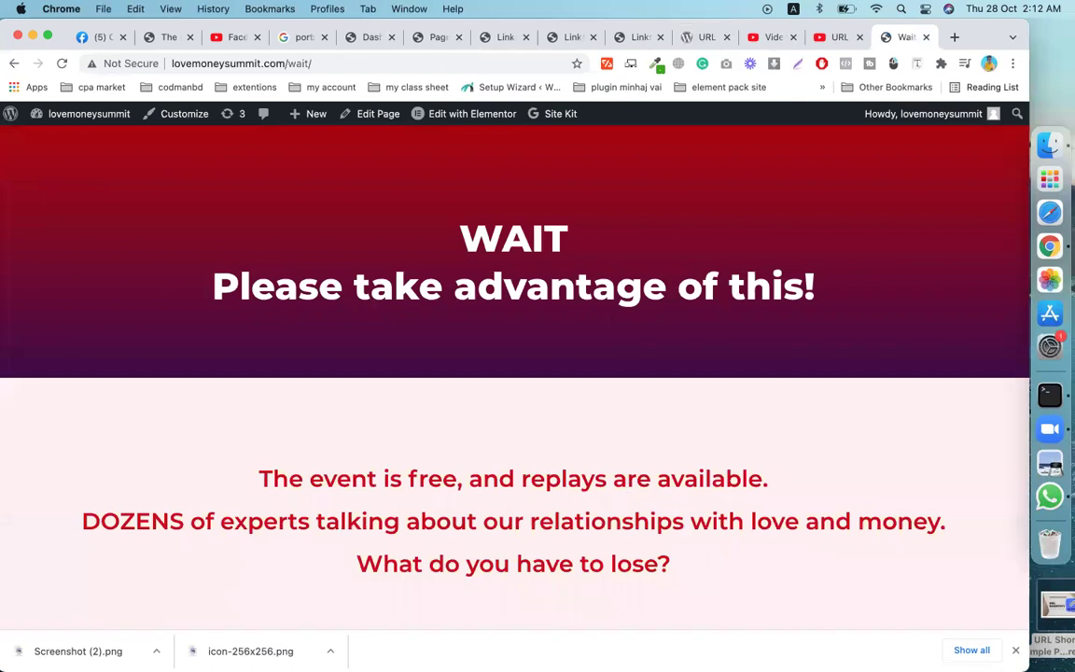
Look over the Wait page and highlight its /wait/ slug and full address.
{"action": "scroll", "coordinate": [642, 391], "scroll_direction": "down", "scroll_amount": 3}
{"action": "scroll", "coordinate": [642, 391], "scroll_direction": "up", "scroll_amount": 3}
{"action": "left_click_drag", "start_coordinate": [314, 63], "coordinate": [290, 62]}
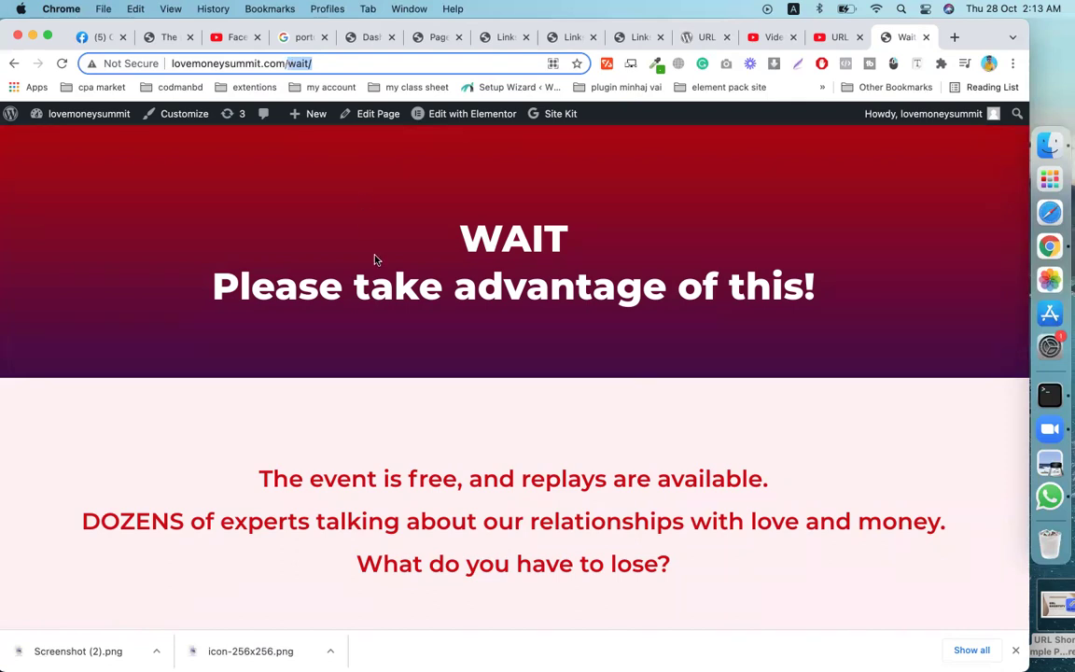
{"action": "scroll", "coordinate": [455, 397], "scroll_direction": "down", "scroll_amount": 2}
{"action": "scroll", "coordinate": [455, 397], "scroll_direction": "up", "scroll_amount": 2}
{"action": "left_click", "coordinate": [337, 63]}
{"action": "double_click", "coordinate": [337, 63]}
{"action": "left_click", "coordinate": [337, 64]}
{"action": "double_click", "coordinate": [337, 63]}
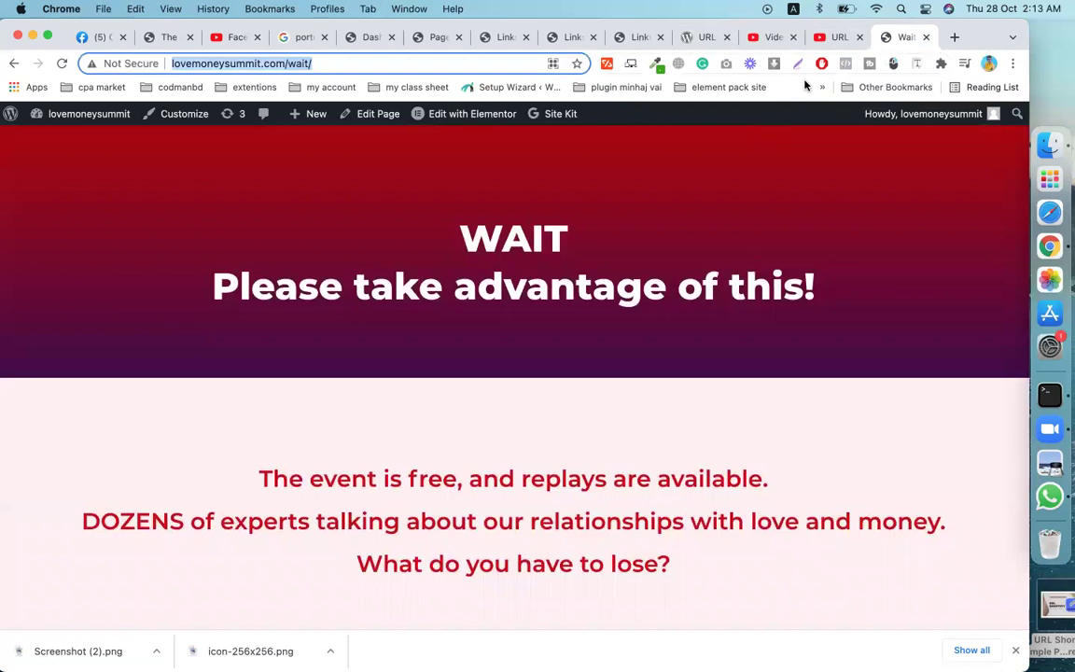
Return to the site's WordPress admin and open the main Dashboard.
{"action": "left_click", "coordinate": [420, 37]}
{"action": "scroll", "coordinate": [371, 477], "scroll_direction": "up", "scroll_amount": 3}
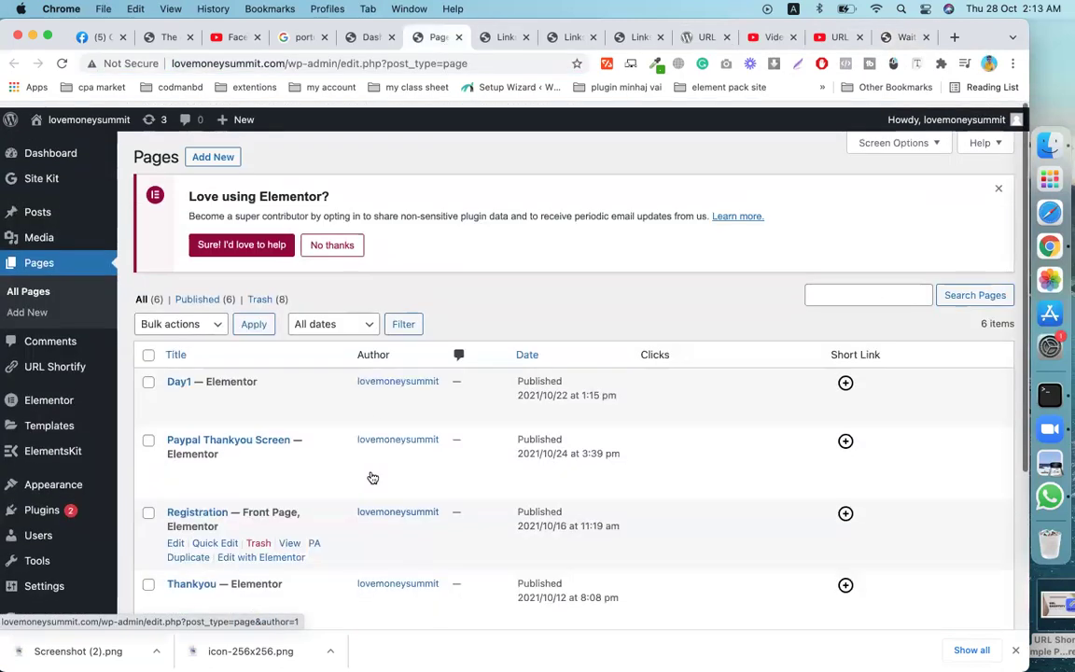
{"action": "left_click", "coordinate": [368, 37]}
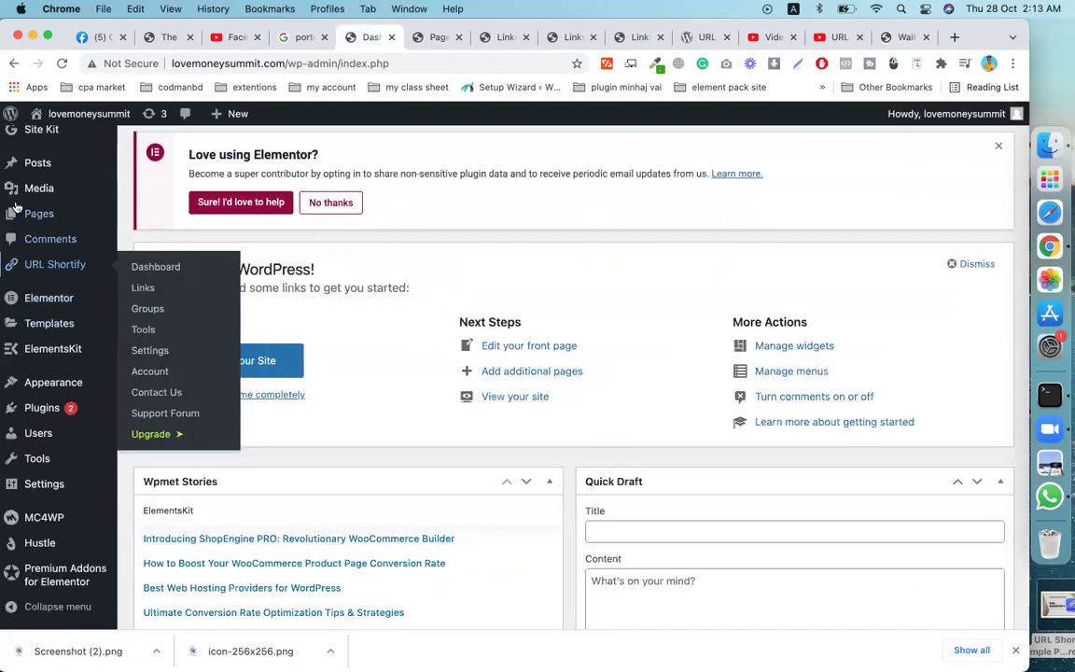
{"action": "scroll", "coordinate": [42, 271], "scroll_direction": "up", "scroll_amount": 3}
{"action": "left_click", "coordinate": [36, 150]}
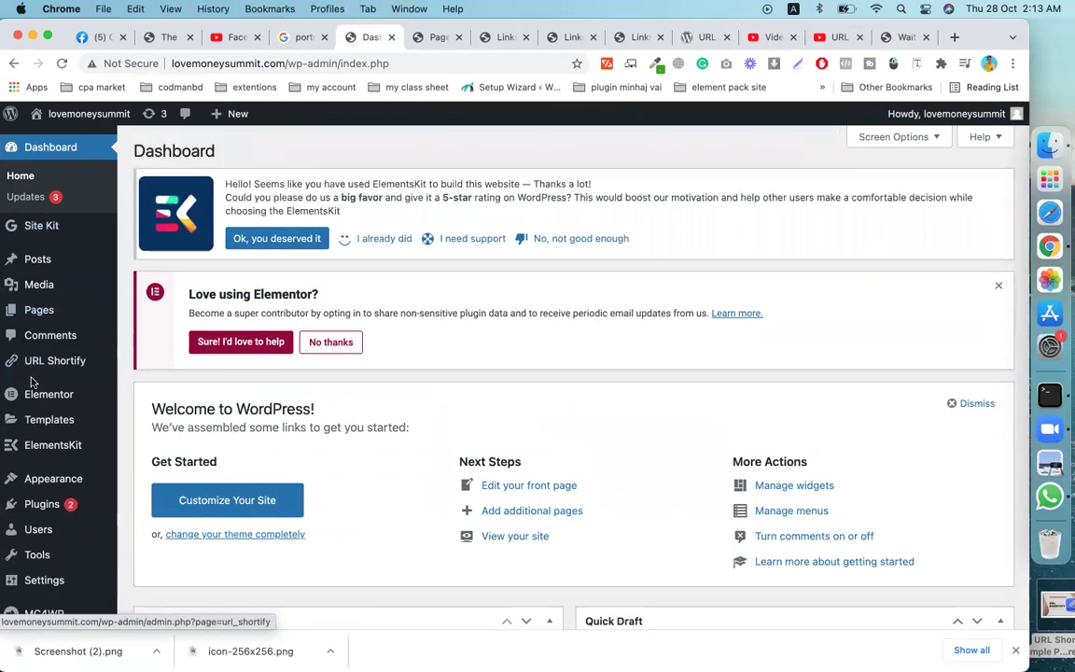
Go to the installed plugins list and open the Add Plugins page.
{"action": "scroll", "coordinate": [31, 380], "scroll_direction": "down", "scroll_amount": 3}
{"action": "mouse_move", "coordinate": [46, 407]}
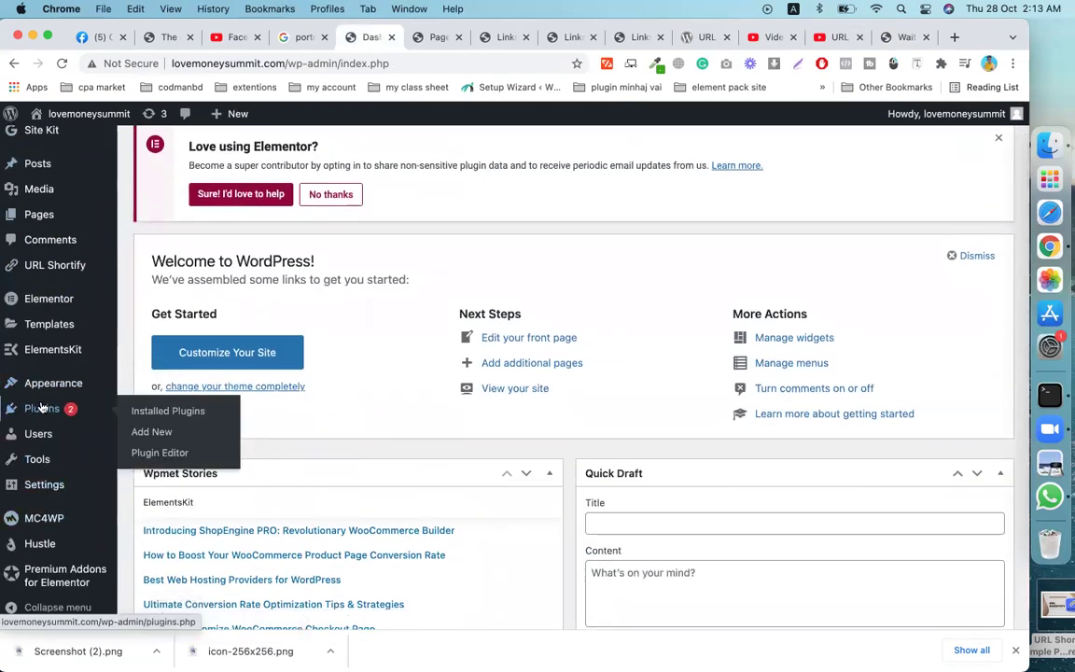
{"action": "left_click", "coordinate": [37, 408]}
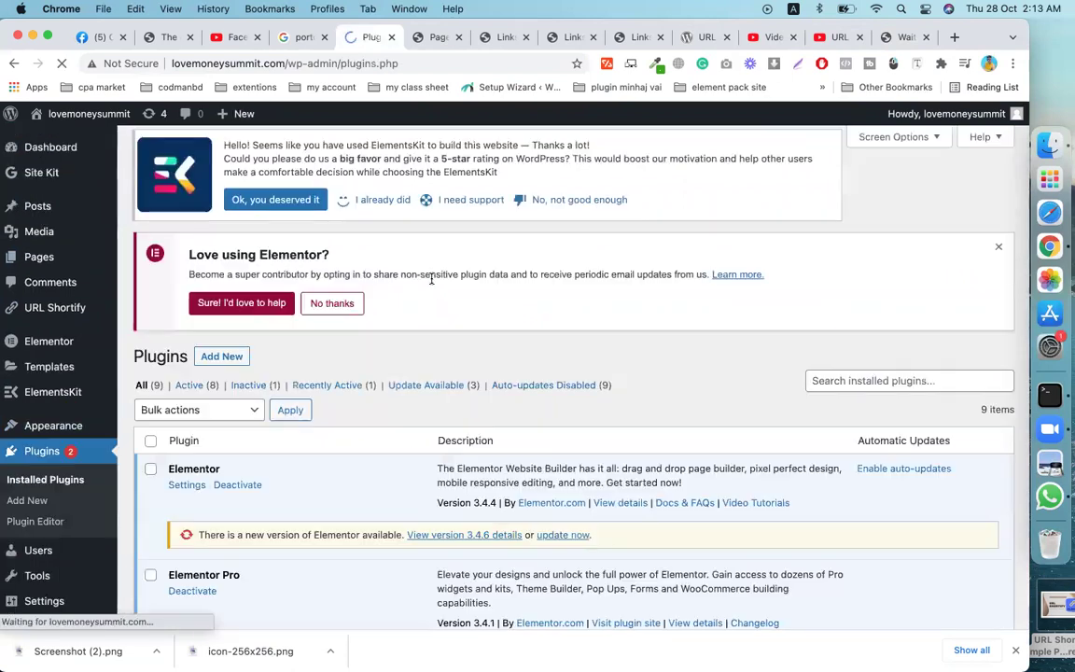
{"action": "scroll", "coordinate": [392, 289], "scroll_direction": "down", "scroll_amount": 1}
{"action": "scroll", "coordinate": [303, 202], "scroll_direction": "up", "scroll_amount": 1}
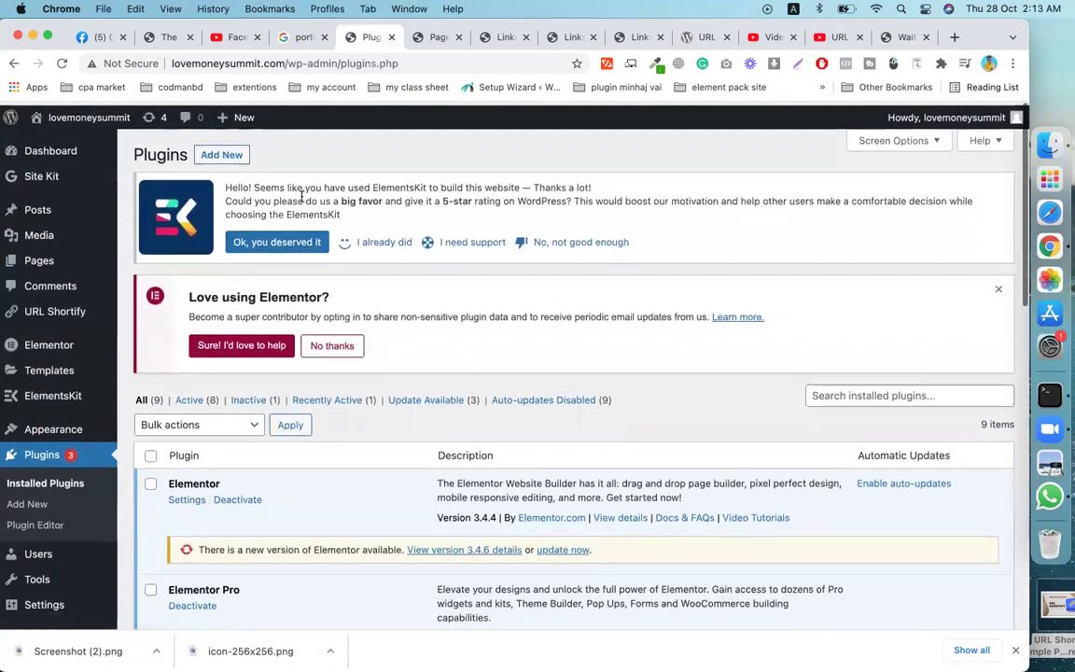
{"action": "left_click", "coordinate": [231, 152]}
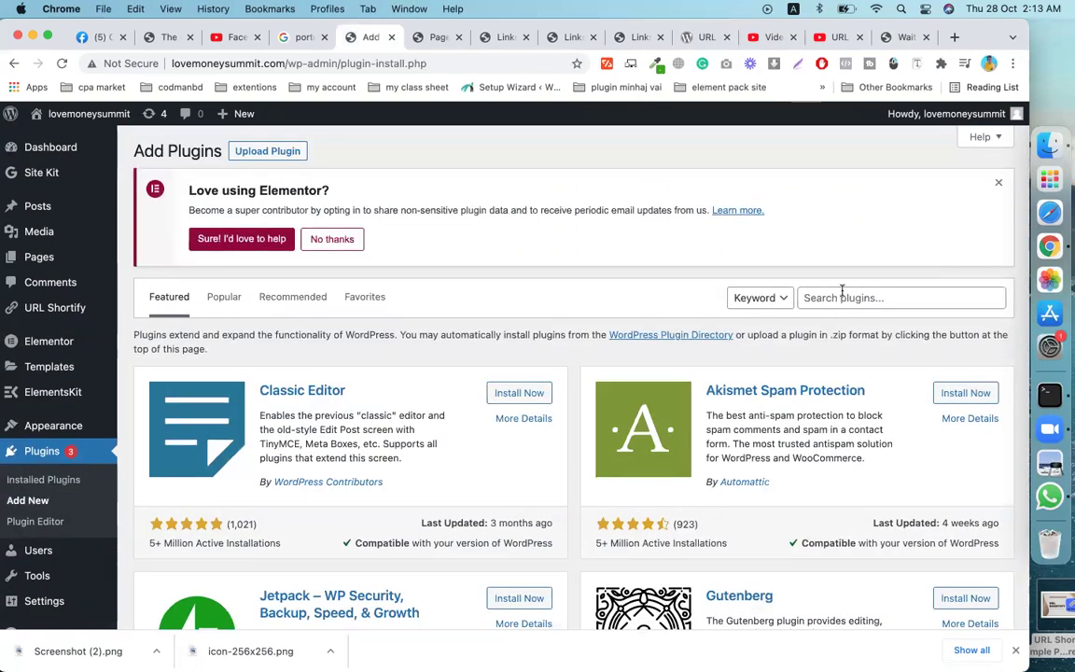
Search the plugin directory for "url shortify" and examine the URL Shortify entry in the results.
{"action": "left_click", "coordinate": [842, 297]}
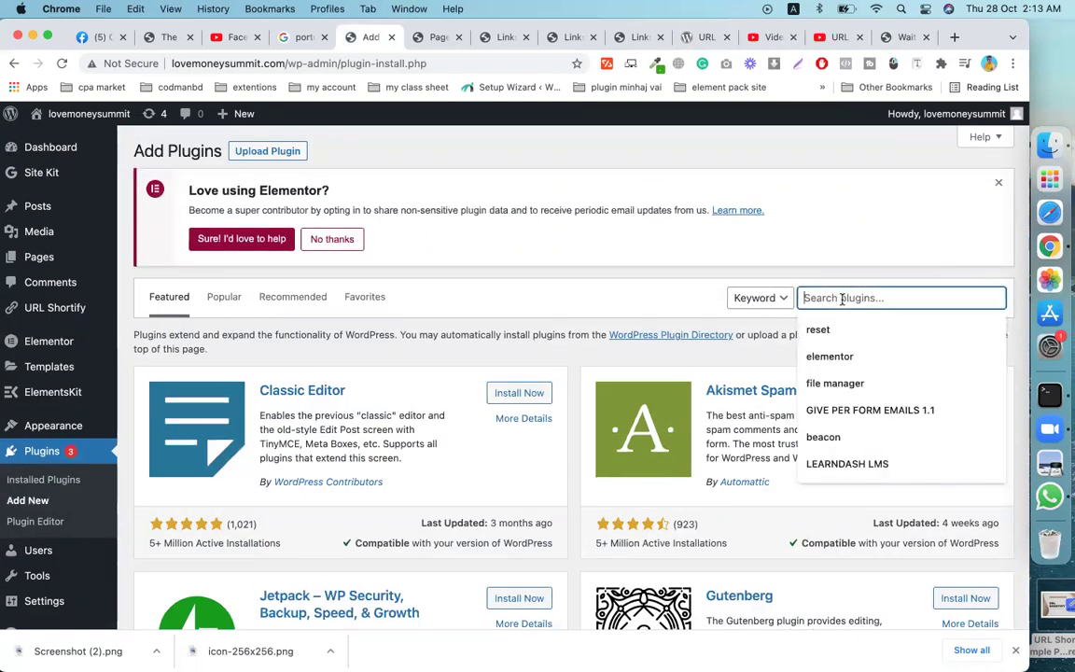
{"action": "type", "text": "y"}
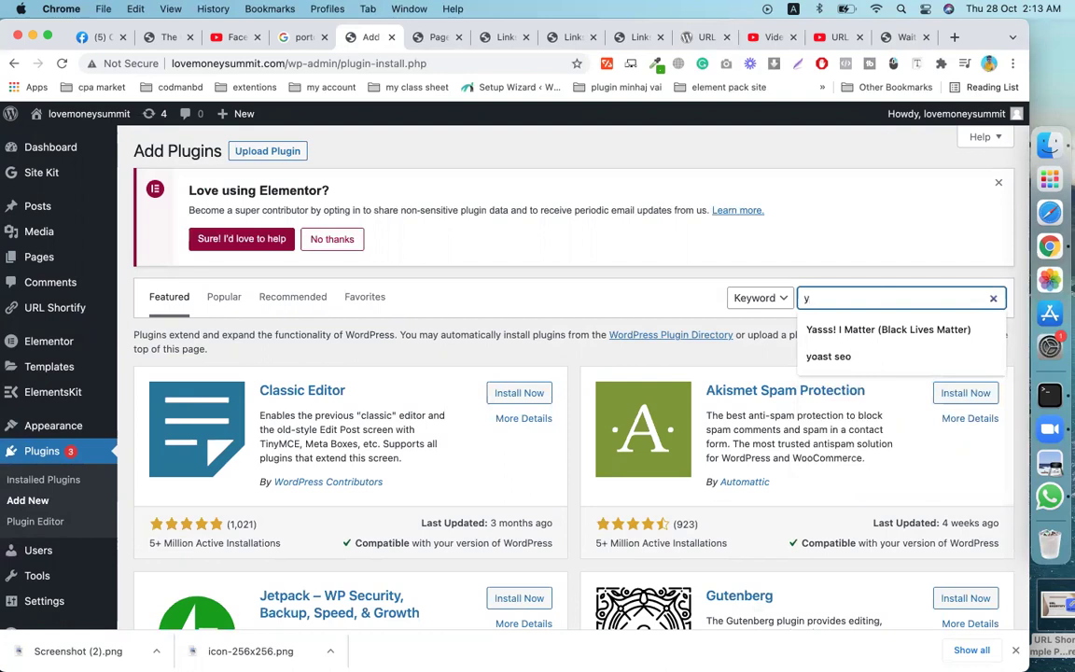
{"action": "key", "text": "BackSpace"}
{"action": "type", "text": "url "}
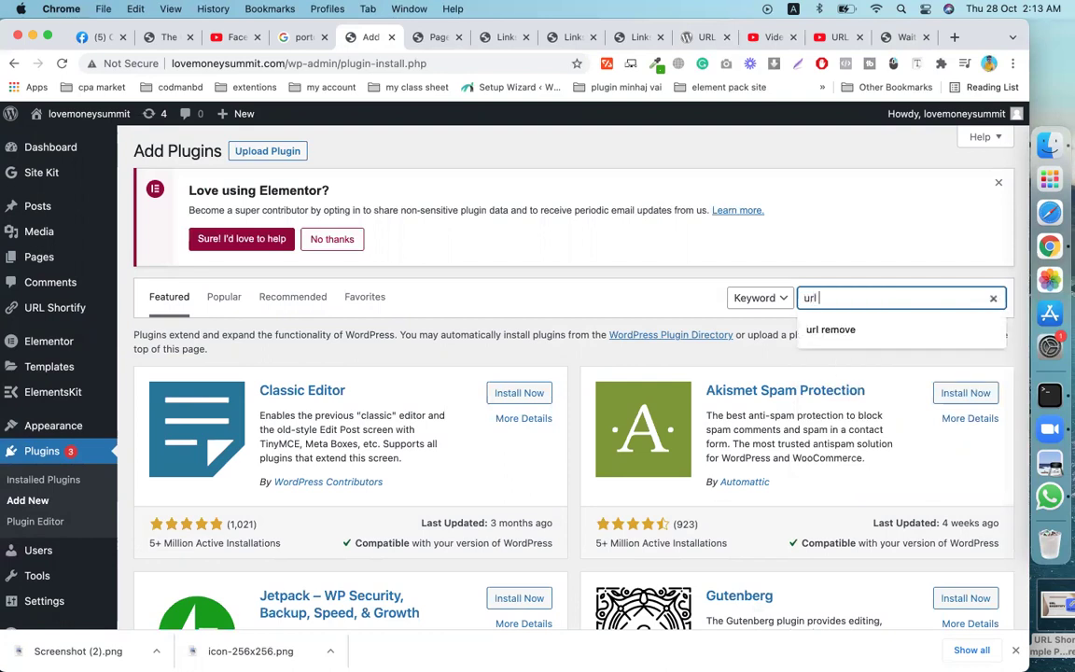
{"action": "type", "text": "sho"}
{"action": "type", "text": "rty"}
{"action": "key", "text": "BackSpace"}
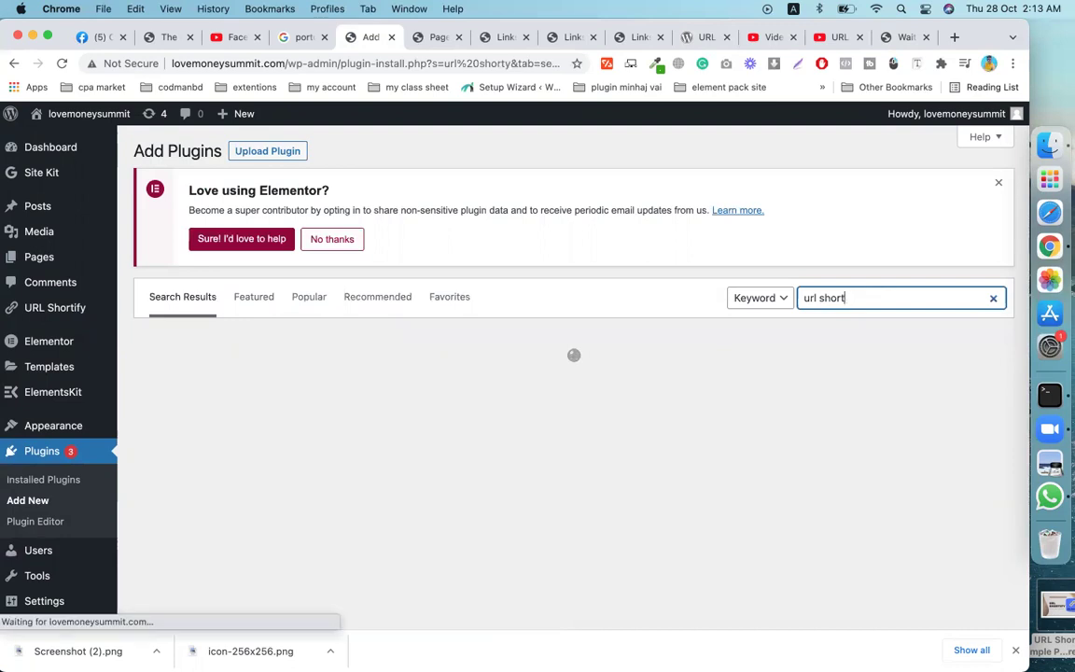
{"action": "type", "text": "ify"}
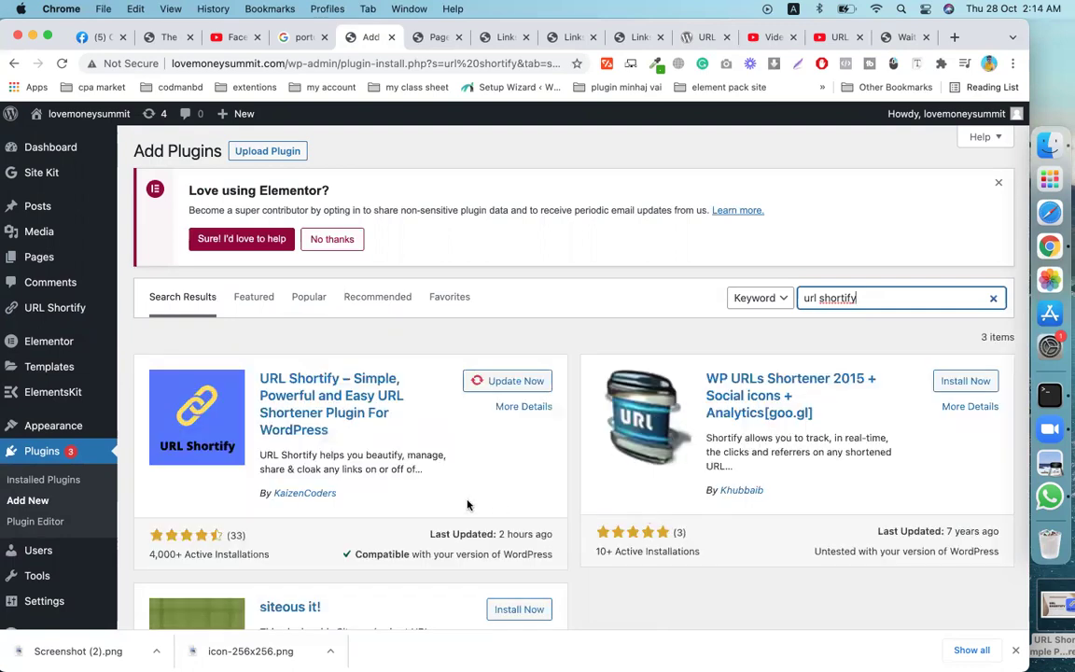
{"action": "scroll", "coordinate": [468, 504], "scroll_direction": "down", "scroll_amount": 1}
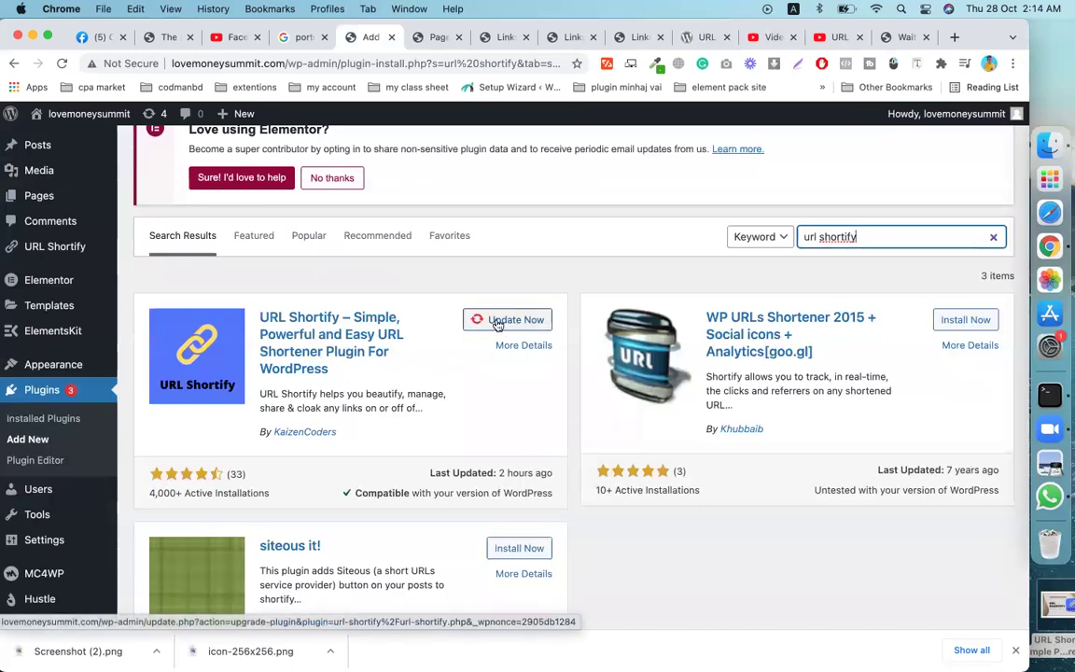
{"action": "scroll", "coordinate": [466, 407], "scroll_direction": "down", "scroll_amount": 1}
{"action": "scroll", "coordinate": [467, 408], "scroll_direction": "up", "scroll_amount": 1}
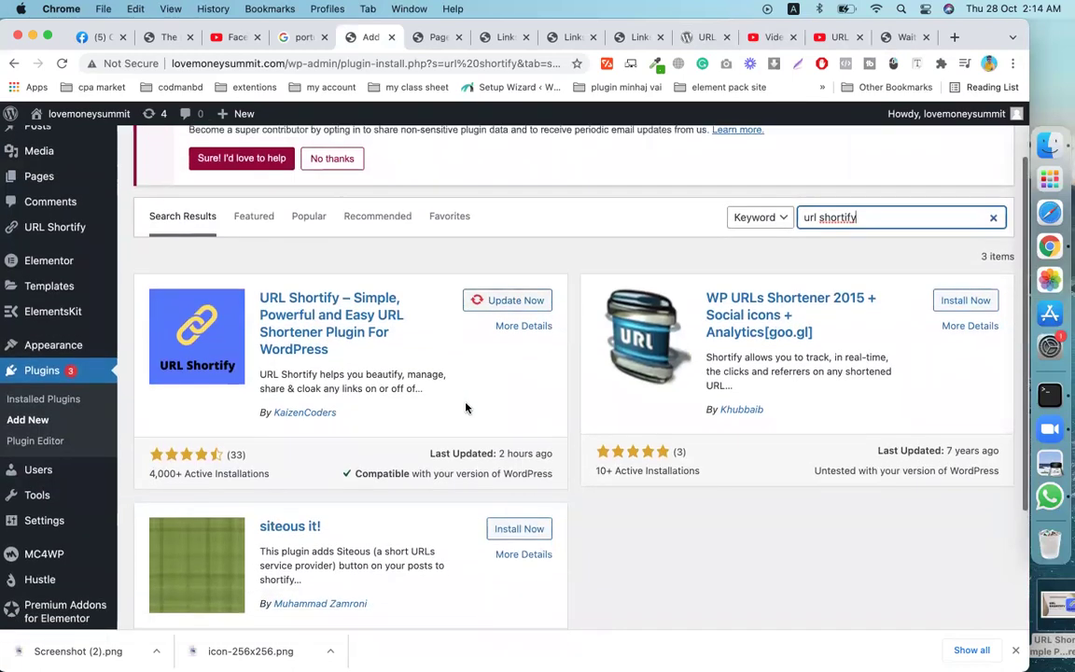
{"action": "scroll", "coordinate": [466, 407], "scroll_direction": "down", "scroll_amount": 2}
{"action": "scroll", "coordinate": [466, 408], "scroll_direction": "up", "scroll_amount": 3}
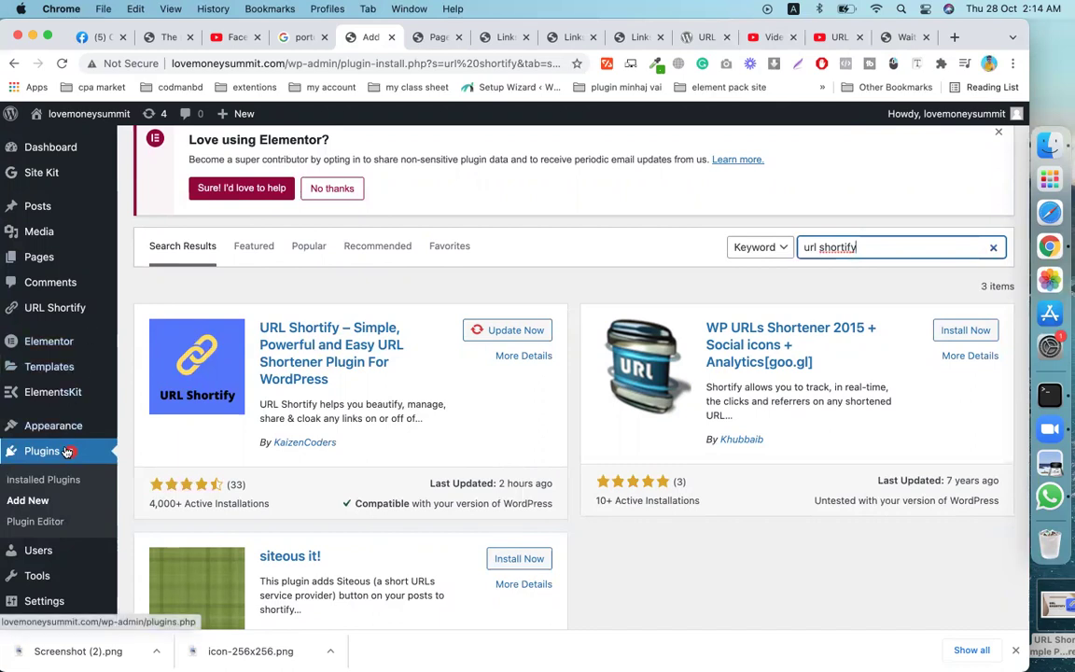
Return to the WordPress Dashboard and open the URL Shortify plugin's own dashboard.
{"action": "scroll", "coordinate": [56, 402], "scroll_direction": "up", "scroll_amount": 1}
{"action": "left_click", "coordinate": [35, 146]}
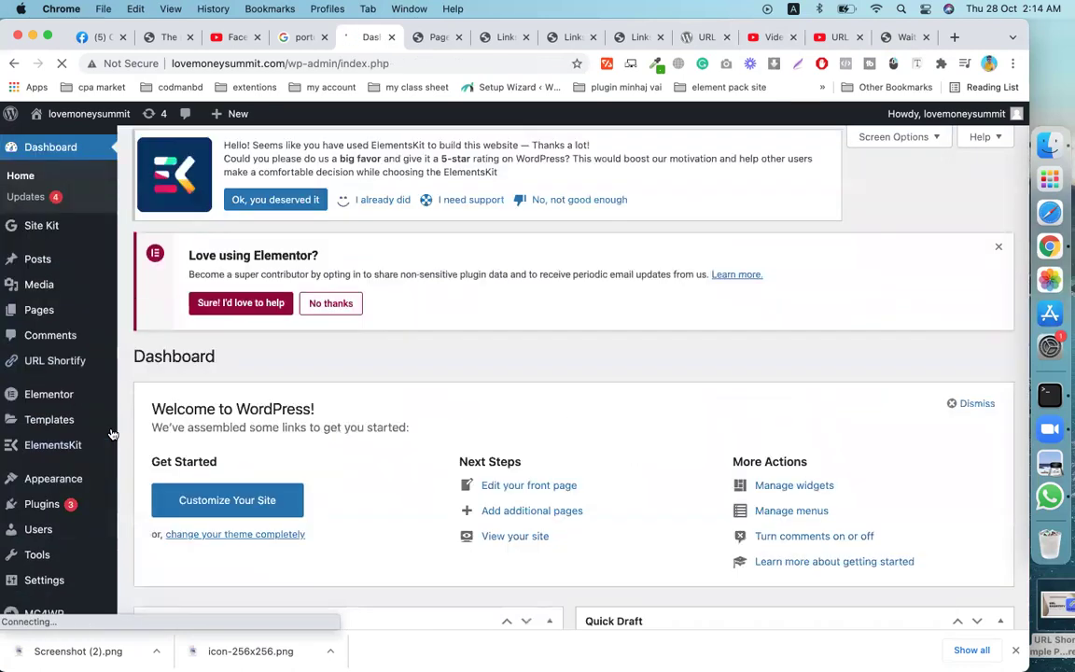
{"action": "scroll", "coordinate": [57, 421], "scroll_direction": "down", "scroll_amount": 2}
{"action": "scroll", "coordinate": [47, 401], "scroll_direction": "up", "scroll_amount": 2}
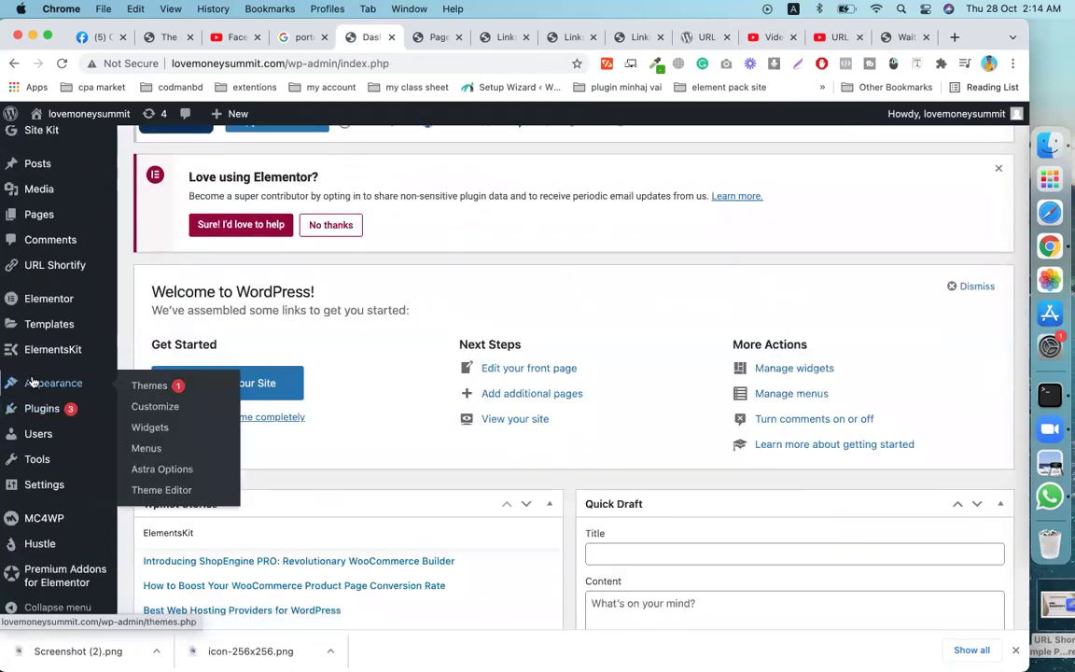
{"action": "scroll", "coordinate": [31, 336], "scroll_direction": "up", "scroll_amount": 1}
{"action": "mouse_move", "coordinate": [45, 277]}
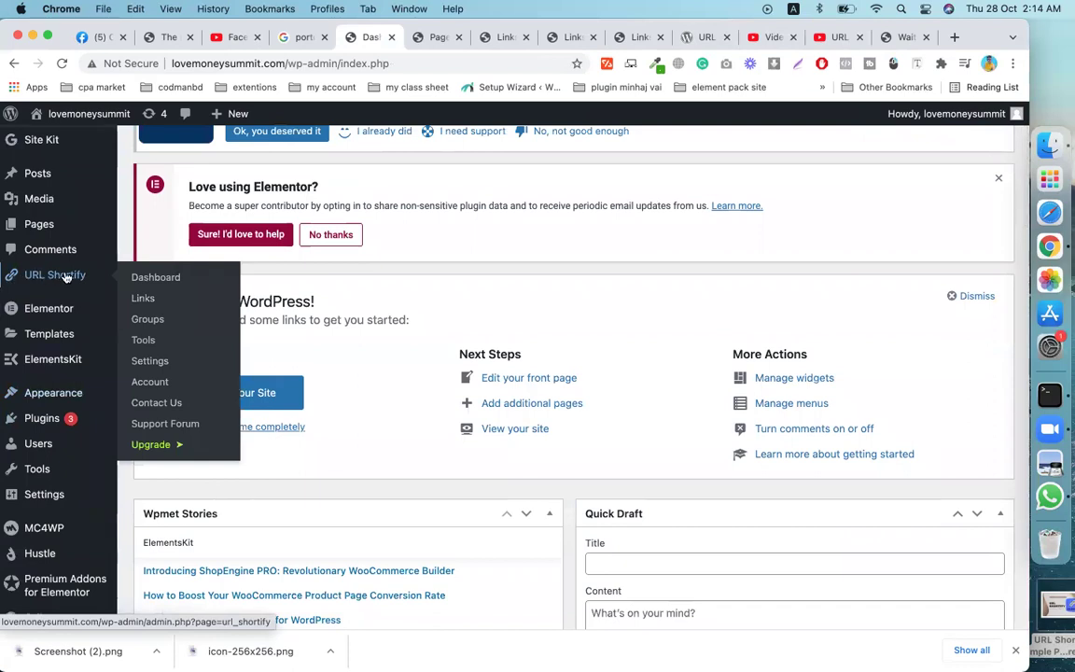
{"action": "left_click", "coordinate": [160, 286]}
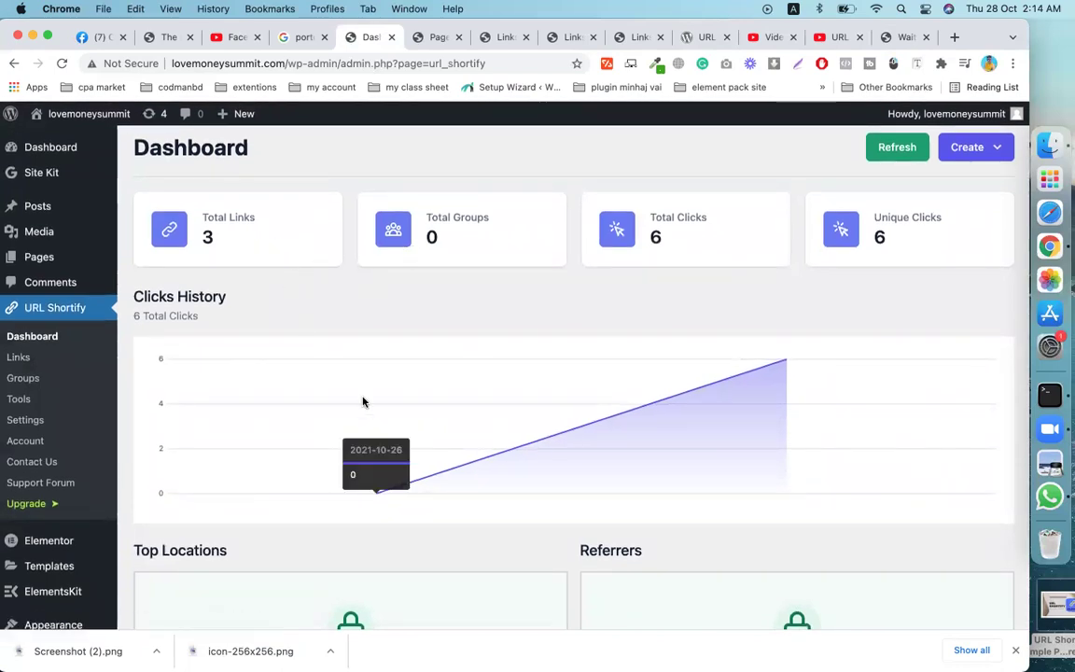
Review the URL Shortify dashboard from the Clicks Details table, including the /access entry, back to the link and click totals.
{"action": "scroll", "coordinate": [666, 286], "scroll_direction": "down", "scroll_amount": 10}
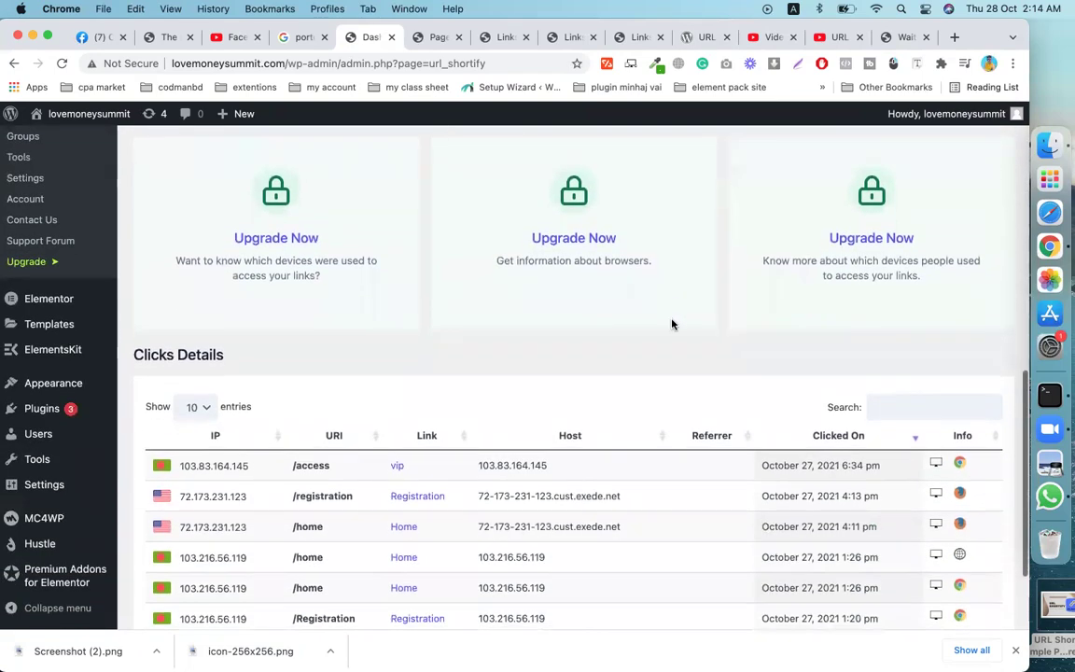
{"action": "scroll", "coordinate": [653, 322], "scroll_direction": "down", "scroll_amount": 2}
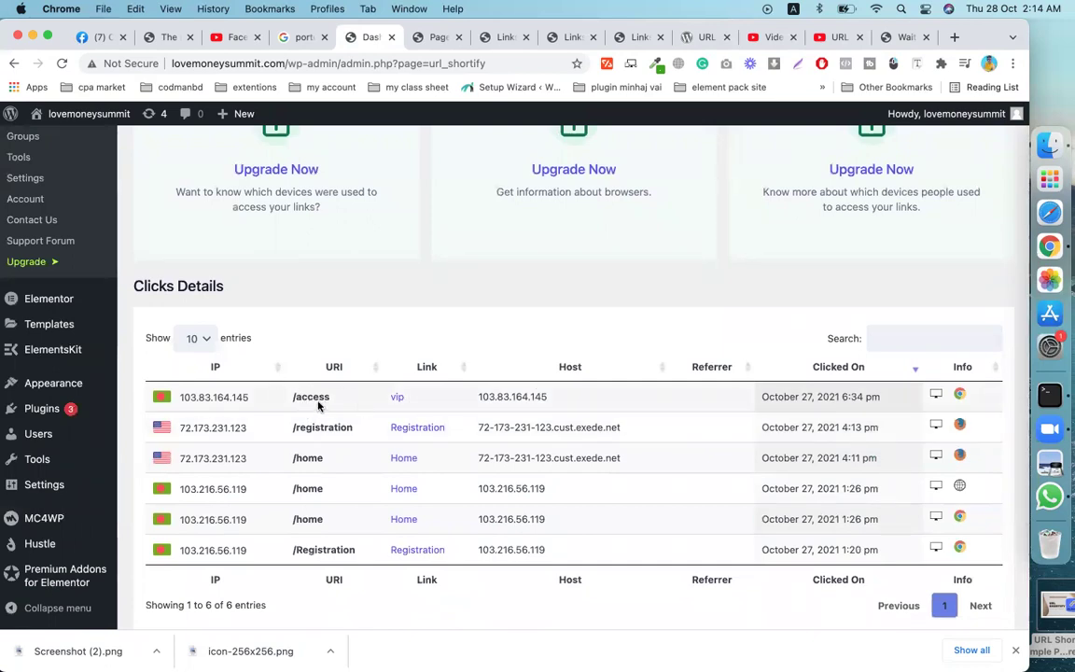
{"action": "left_click_drag", "start_coordinate": [330, 398], "coordinate": [300, 400]}
{"action": "left_click", "coordinate": [344, 399]}
{"action": "scroll", "coordinate": [506, 472], "scroll_direction": "down", "scroll_amount": 1}
{"action": "scroll", "coordinate": [506, 466], "scroll_direction": "up", "scroll_amount": 10}
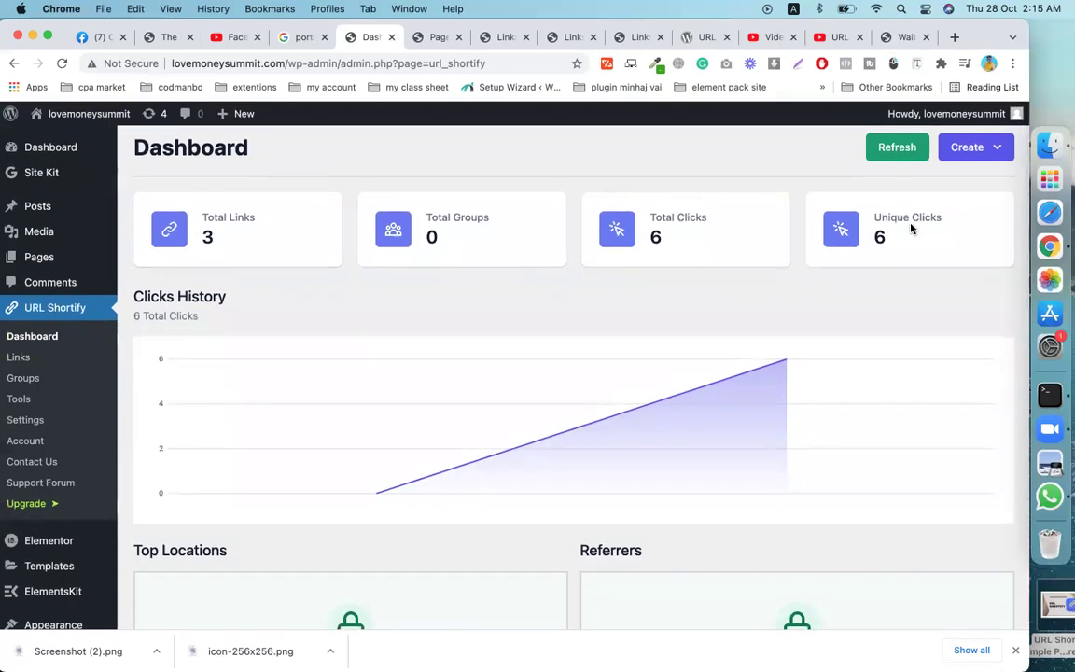
{"action": "scroll", "coordinate": [232, 241], "scroll_direction": "up", "scroll_amount": 1}
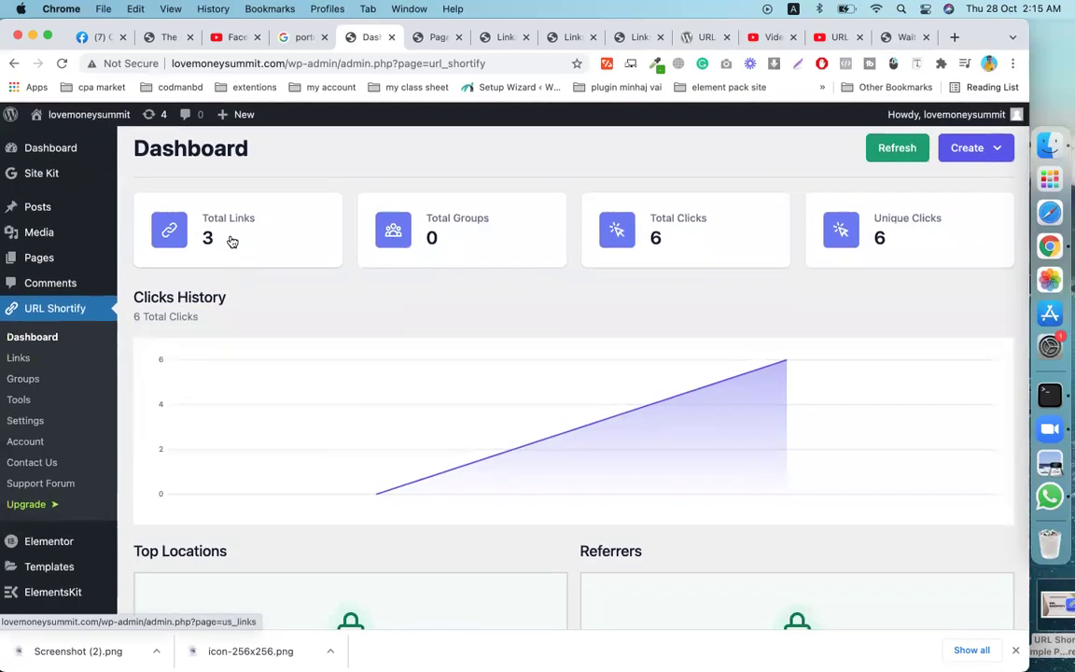
Open the URL Shortify Links list and look over the vip, Home and Registration links.
{"action": "scroll", "coordinate": [232, 242], "scroll_direction": "down", "scroll_amount": 1}
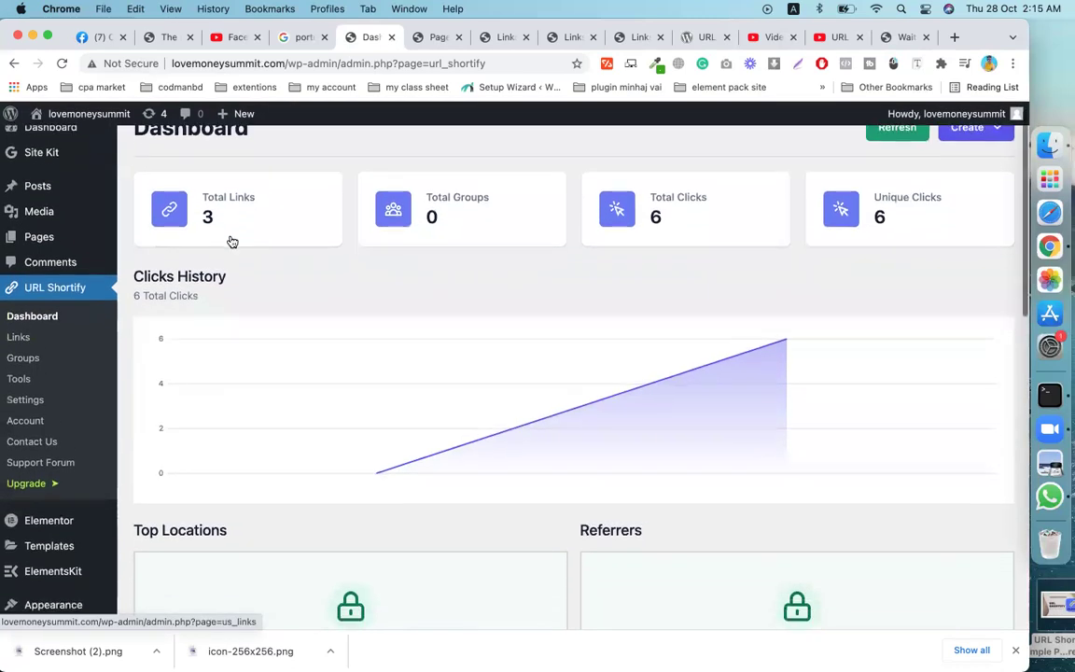
{"action": "left_click", "coordinate": [18, 339]}
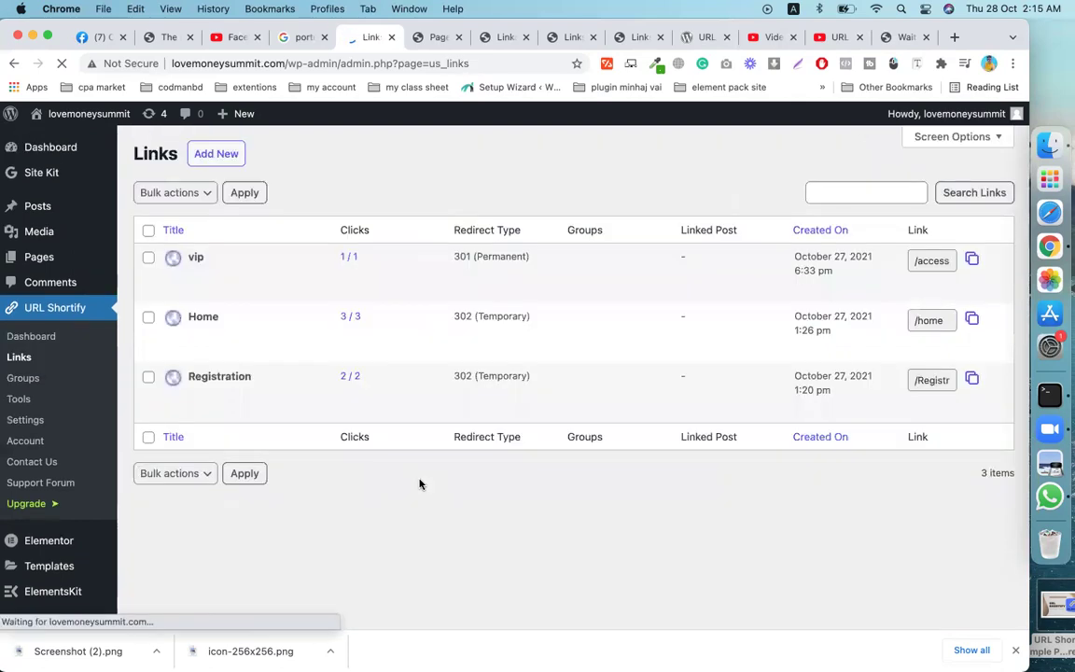
{"action": "scroll", "coordinate": [420, 483], "scroll_direction": "up", "scroll_amount": 1}
{"action": "mouse_move", "coordinate": [196, 311]}
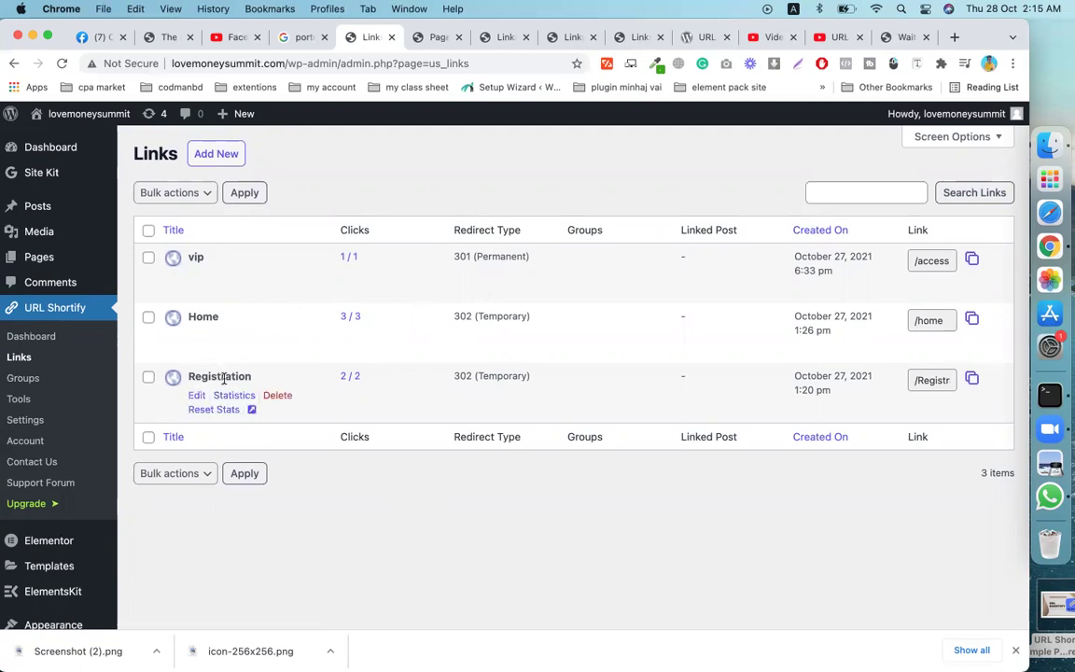
Open the Registration link's statistics and examine its Clicks History chart and Clicks Details table.
{"action": "left_click", "coordinate": [233, 394]}
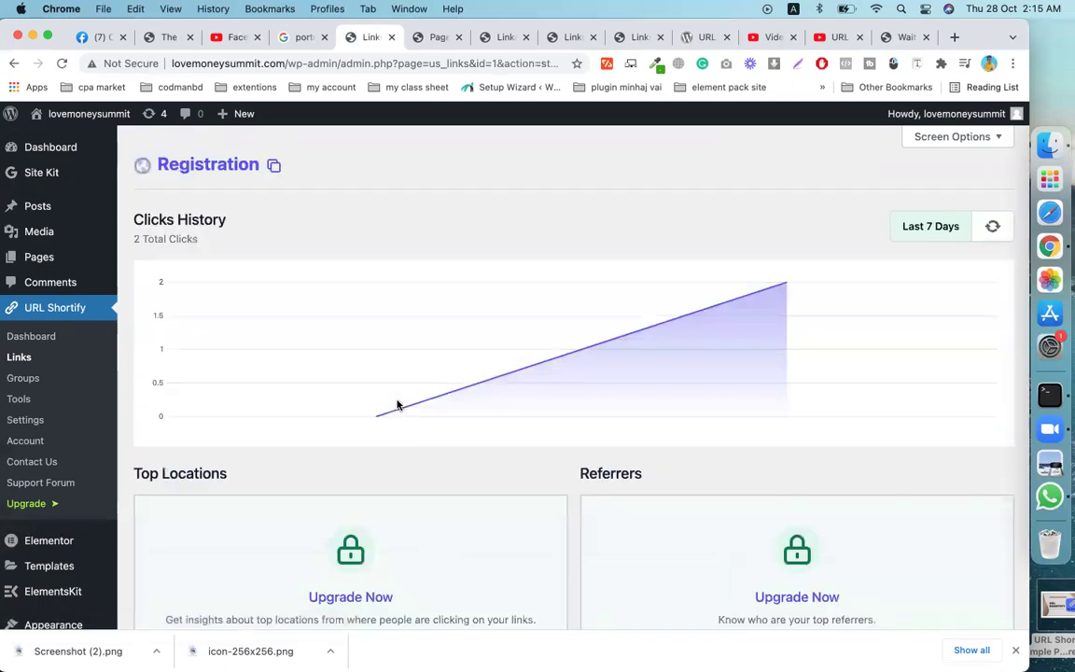
{"action": "scroll", "coordinate": [391, 405], "scroll_direction": "down", "scroll_amount": 4}
{"action": "scroll", "coordinate": [391, 405], "scroll_direction": "up", "scroll_amount": 4}
{"action": "scroll", "coordinate": [315, 382], "scroll_direction": "down", "scroll_amount": 1}
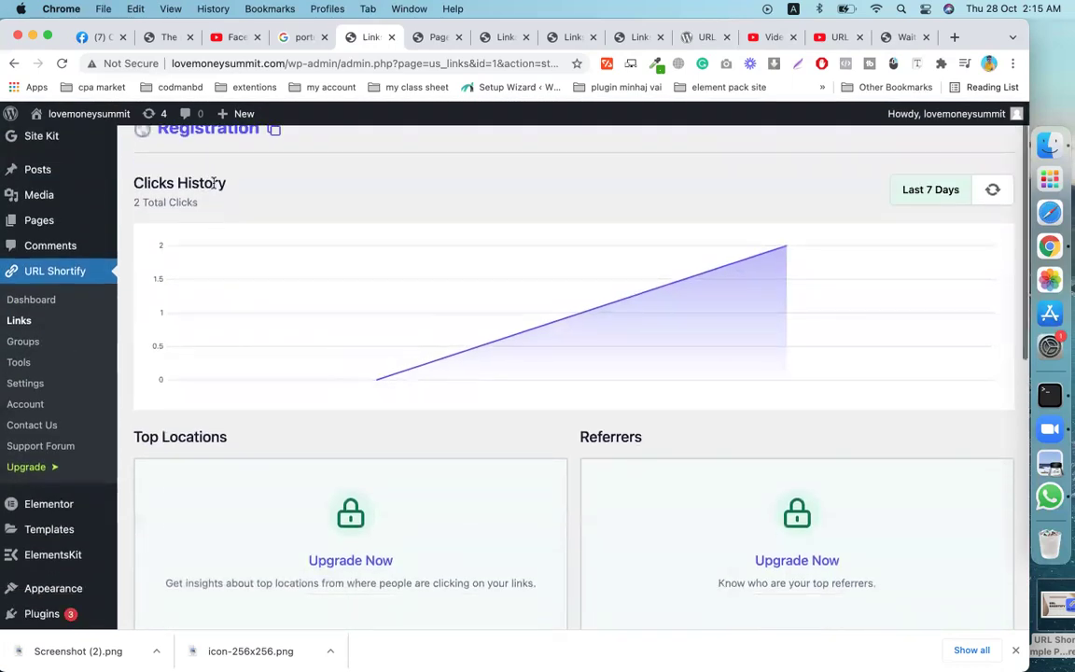
{"action": "scroll", "coordinate": [331, 232], "scroll_direction": "down", "scroll_amount": 12}
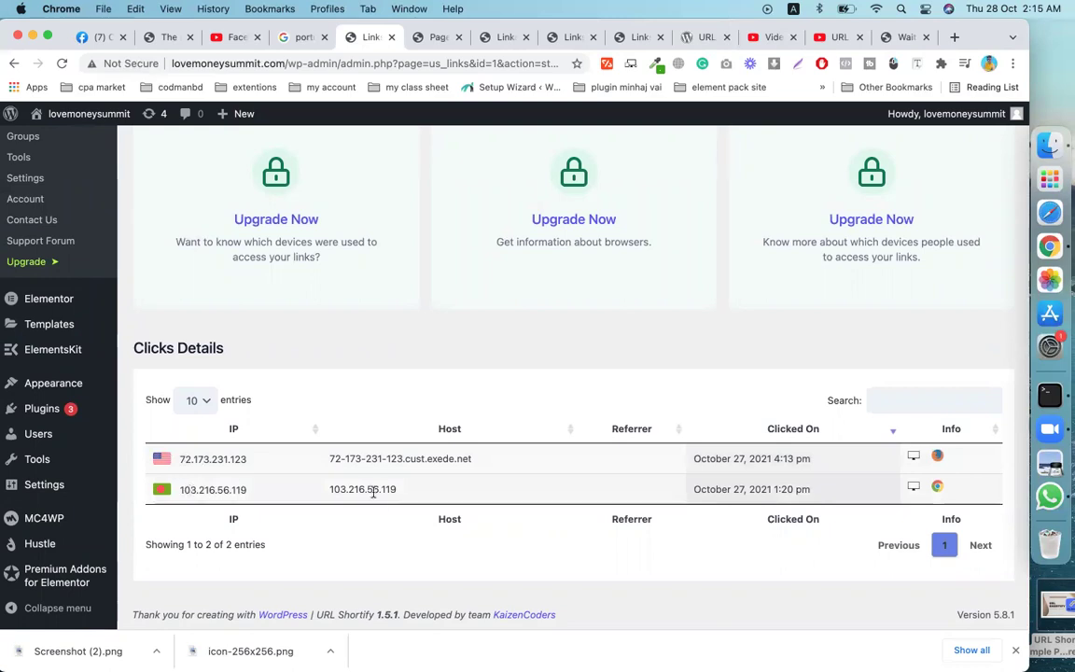
{"action": "scroll", "coordinate": [398, 508], "scroll_direction": "up", "scroll_amount": 2}
{"action": "scroll", "coordinate": [244, 508], "scroll_direction": "down", "scroll_amount": 2}
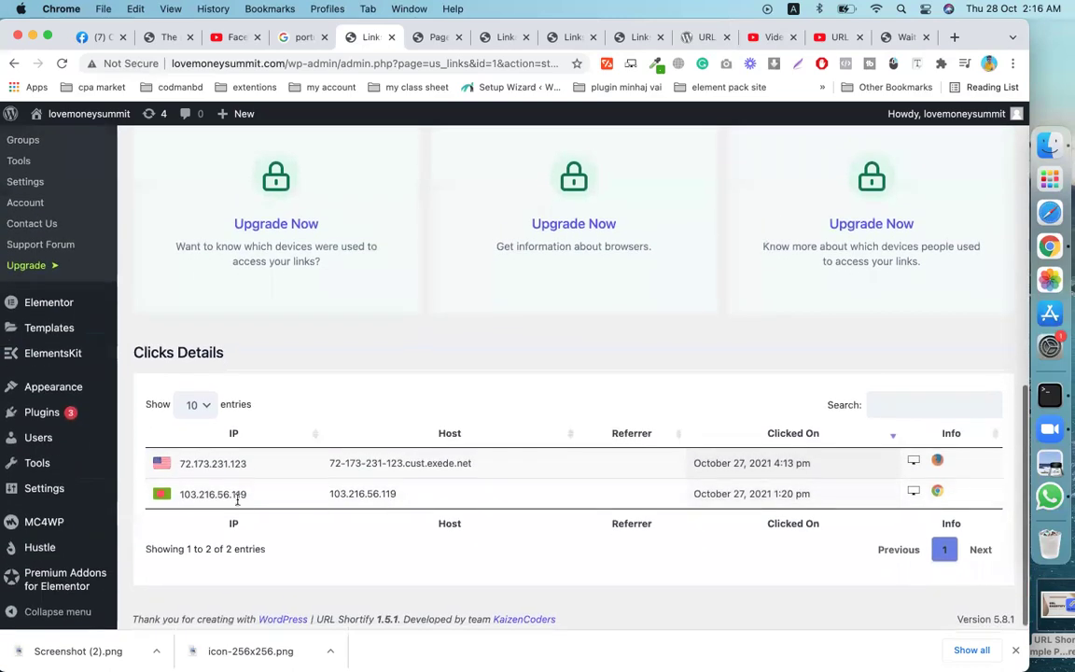
{"action": "scroll", "coordinate": [321, 491], "scroll_direction": "up", "scroll_amount": 10}
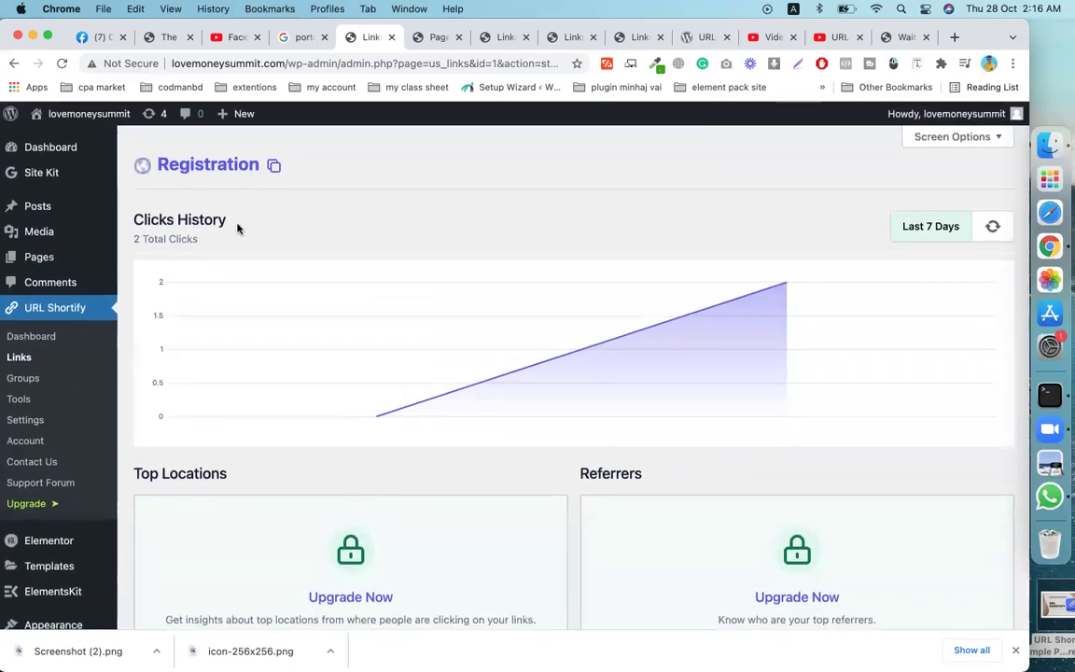
{"action": "mouse_move", "coordinate": [379, 411]}
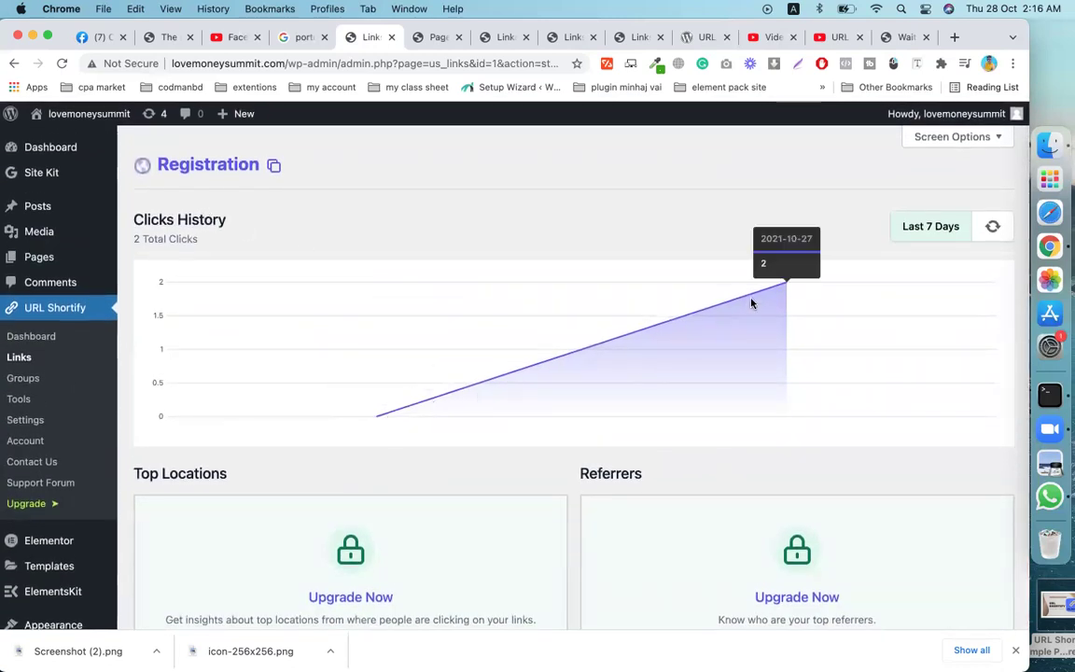
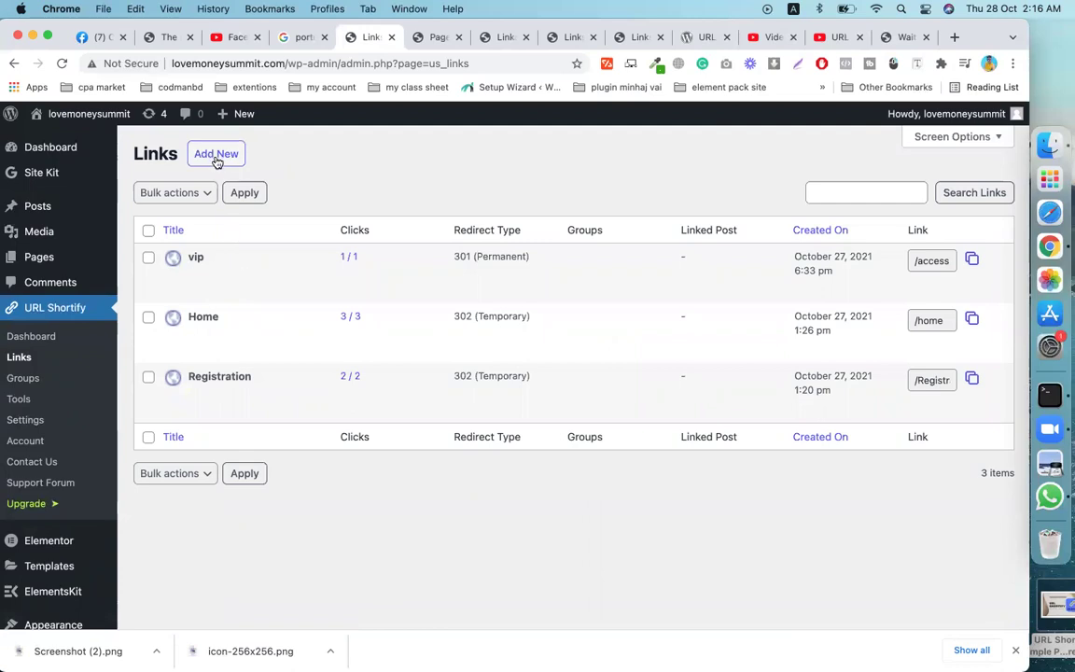
{"action": "left_click", "coordinate": [218, 158]}
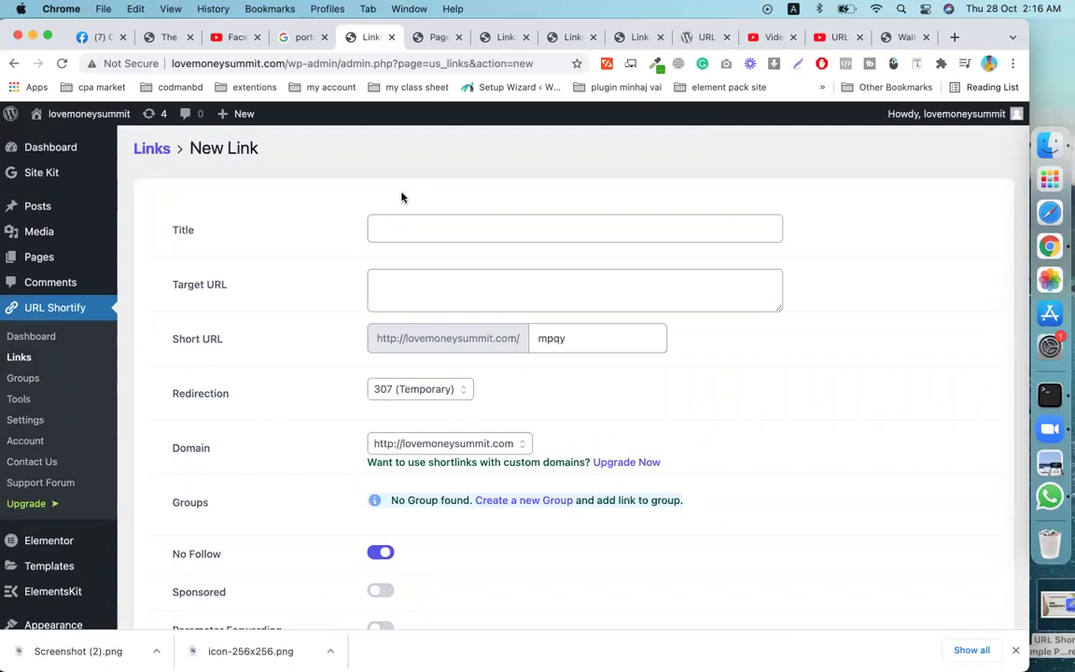
{"action": "left_click", "coordinate": [401, 233]}
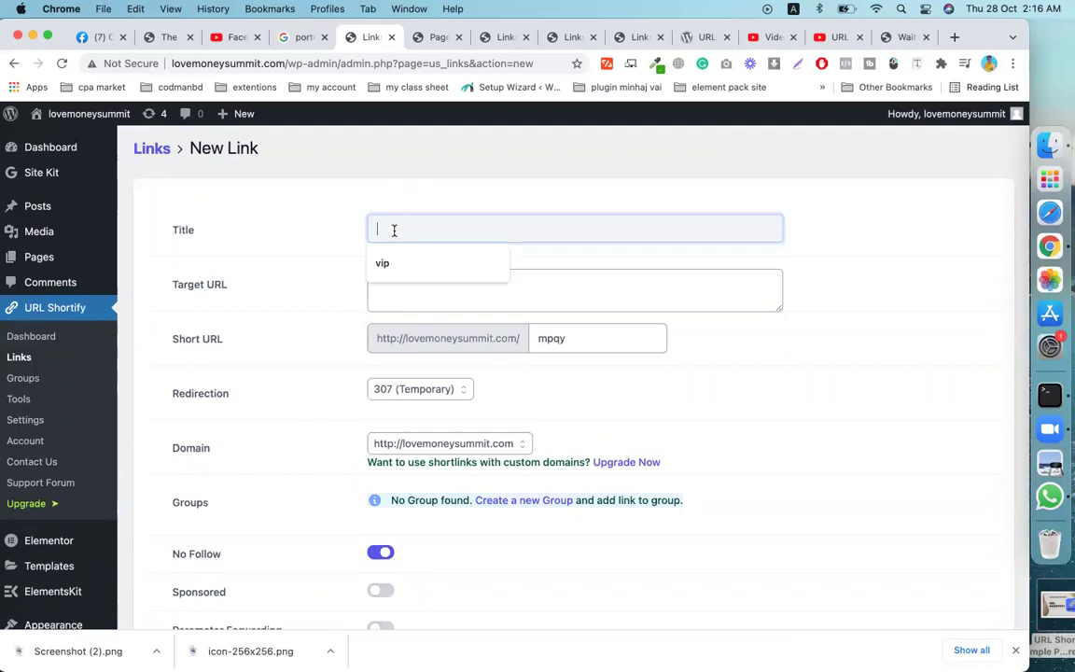
{"action": "left_click", "coordinate": [422, 295]}
{"action": "type", "text": "http://lovemoneysummit.com/wait/"}
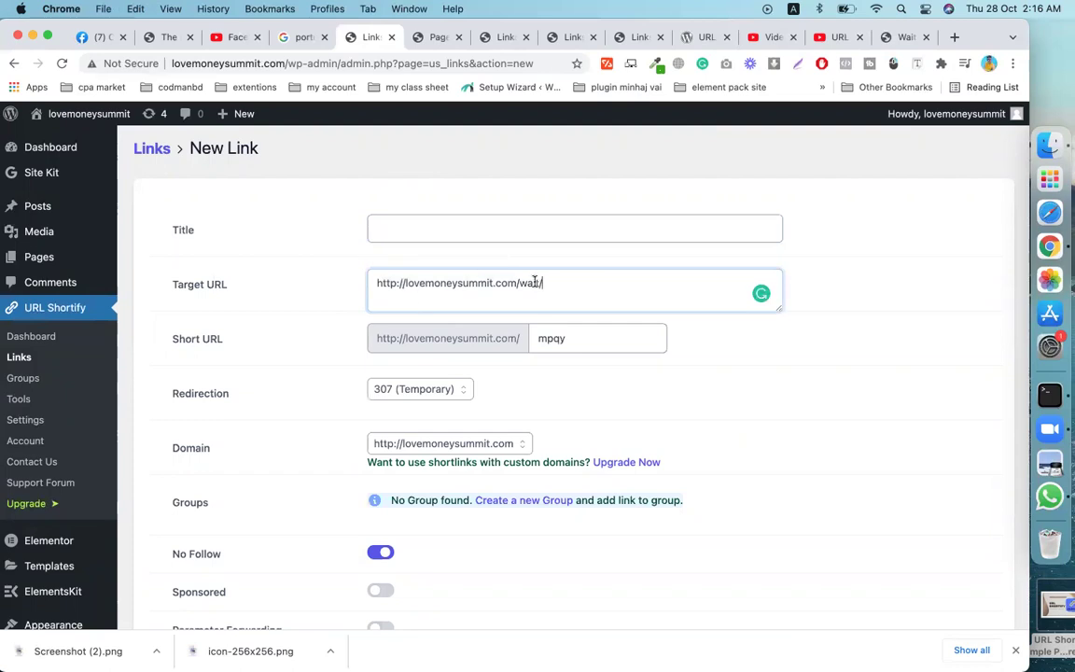
{"action": "left_click_drag", "start_coordinate": [519, 283], "coordinate": [542, 283]}
{"action": "key", "text": "super+c"}
{"action": "left_click", "coordinate": [383, 234]}
{"action": "key", "text": "super+v"}
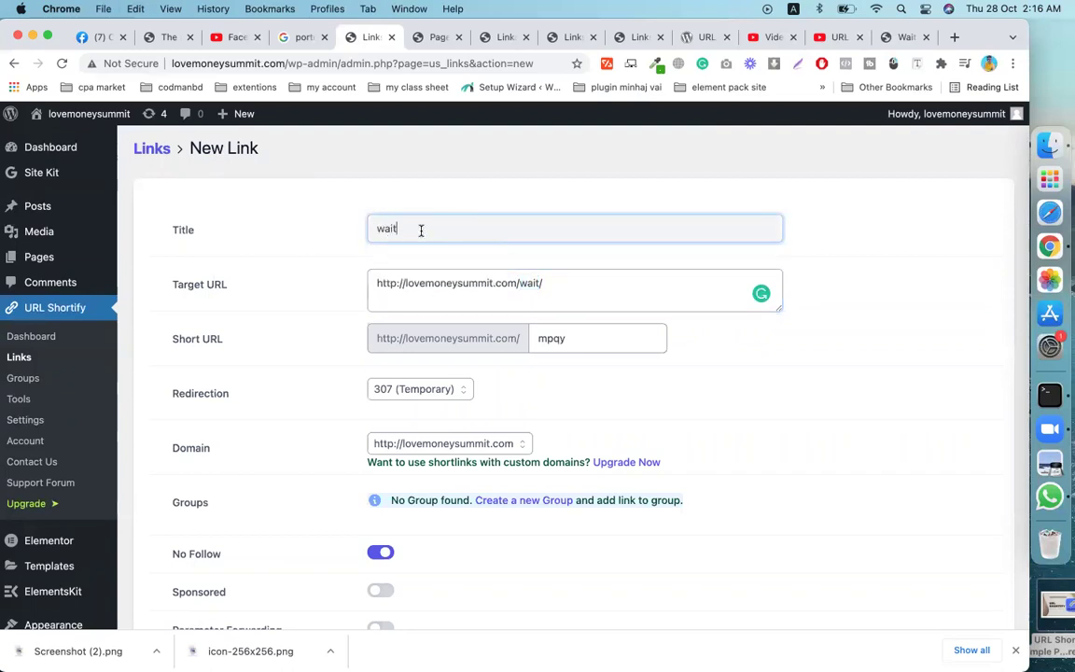
Replace the generated short URL slug with "wait1" and look over the remaining link options.
{"action": "double_click", "coordinate": [549, 338]}
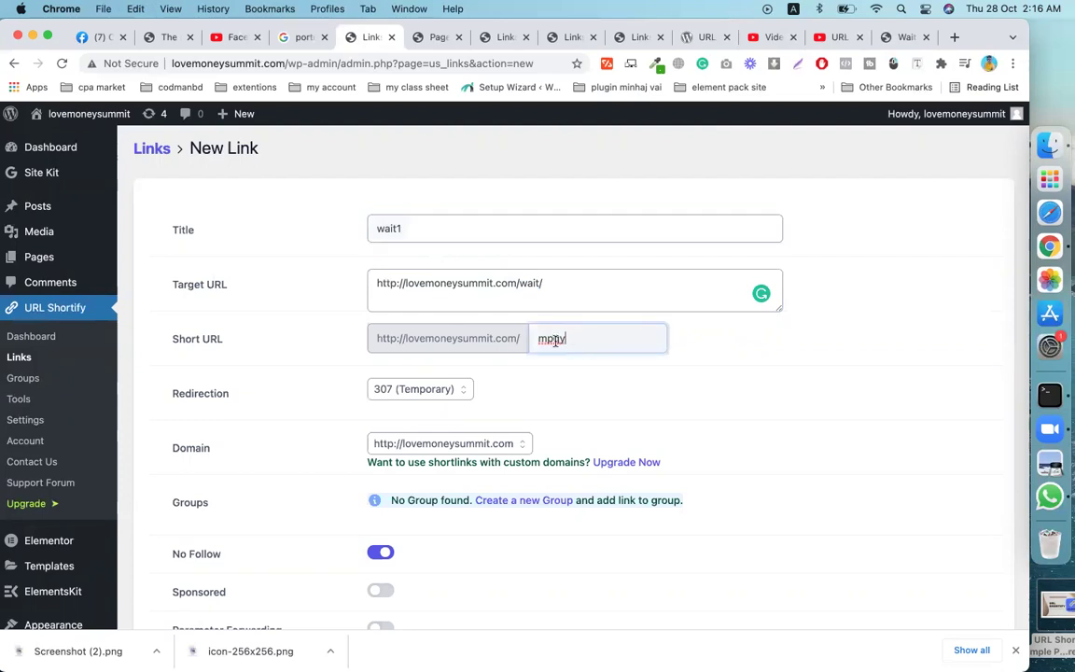
{"action": "left_click", "coordinate": [538, 338]}
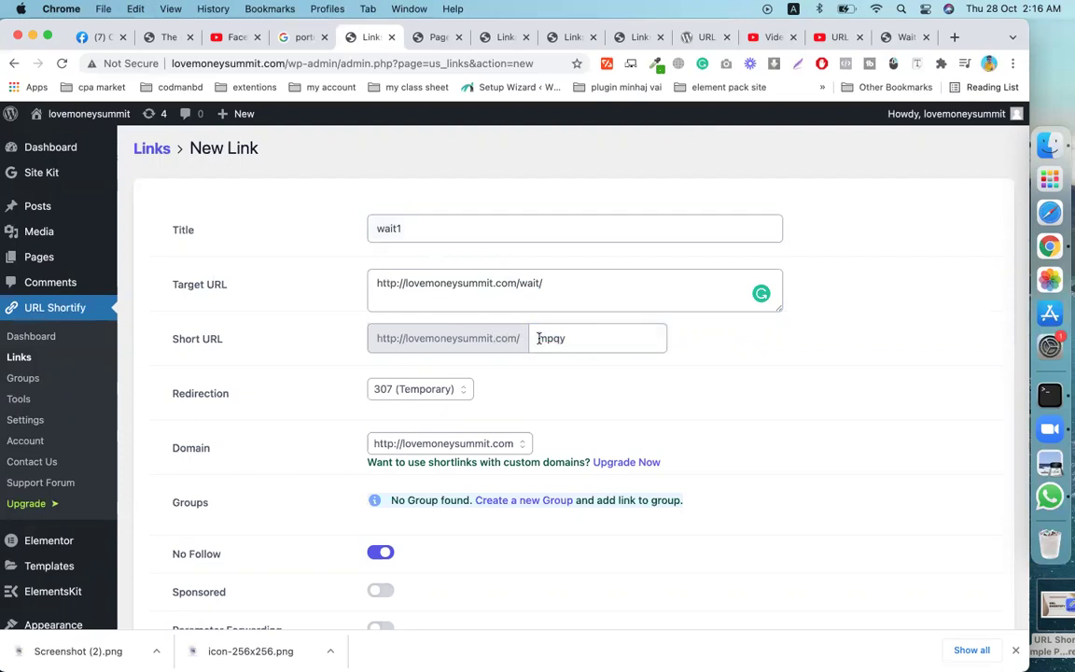
{"action": "left_click_drag", "start_coordinate": [578, 340], "coordinate": [533, 340]}
{"action": "type", "text": "wait1"}
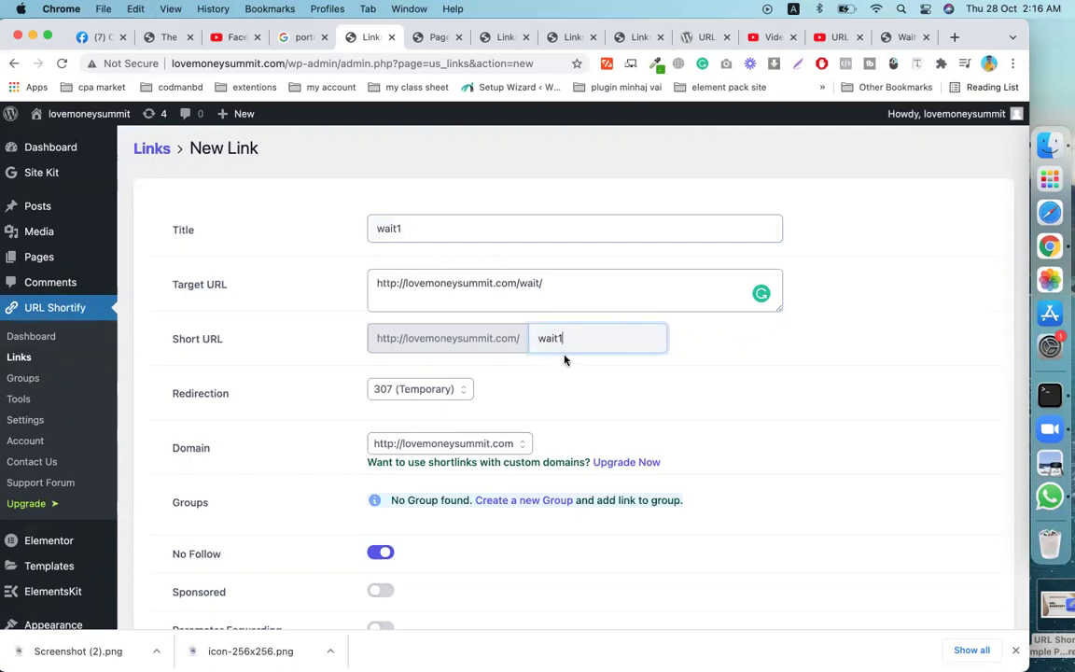
{"action": "scroll", "coordinate": [565, 359], "scroll_direction": "down", "scroll_amount": 5}
{"action": "scroll", "coordinate": [565, 359], "scroll_direction": "up", "scroll_amount": 5}
Check the site's Pages list and the reloaded Links list, and return to the New Link form.
{"action": "left_click", "coordinate": [423, 42]}
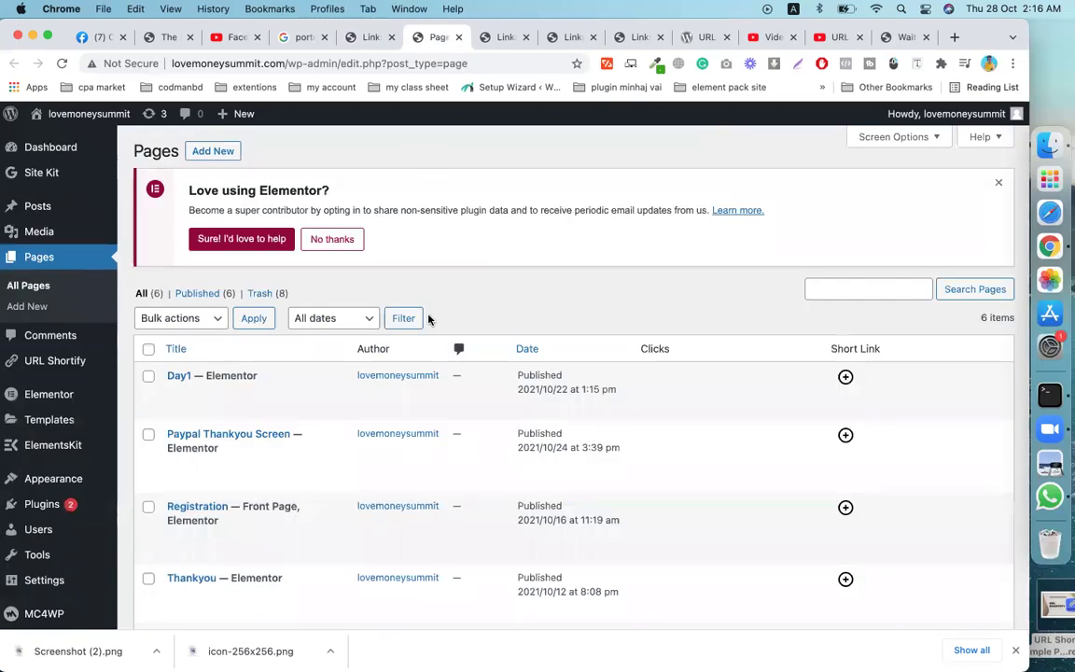
{"action": "scroll", "coordinate": [386, 494], "scroll_direction": "down", "scroll_amount": 2}
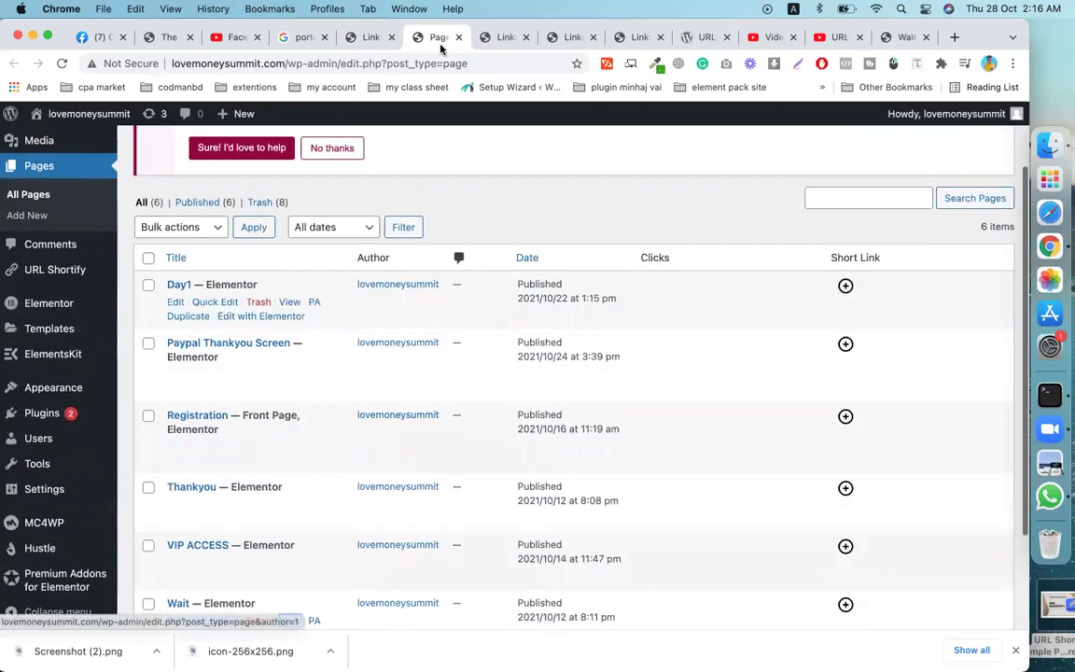
{"action": "left_click", "coordinate": [495, 39]}
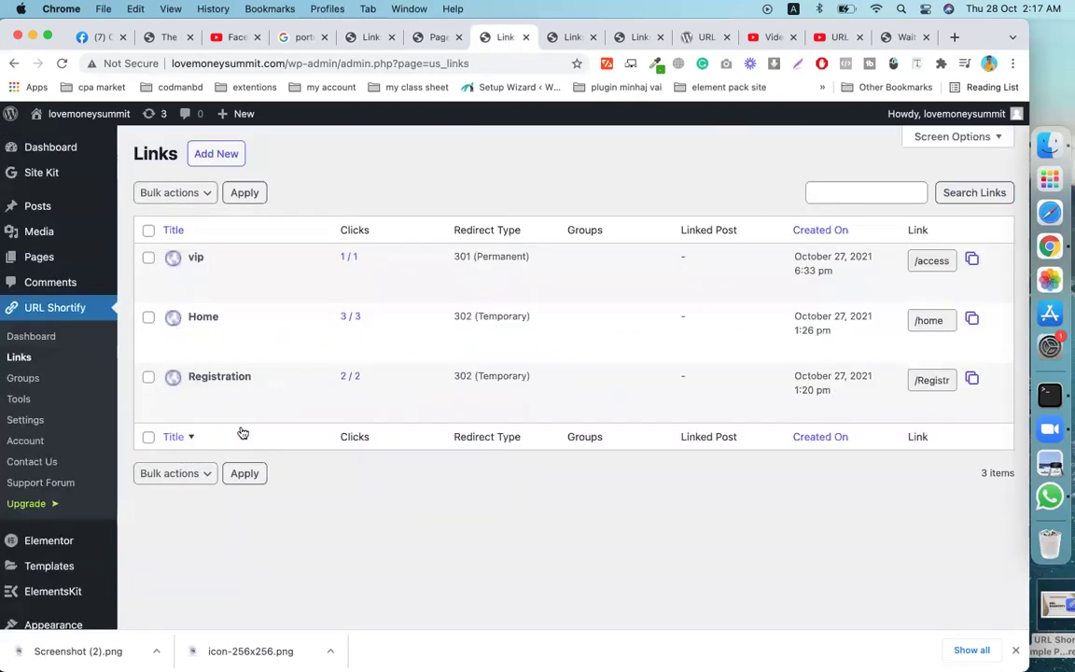
{"action": "left_click", "coordinate": [62, 62]}
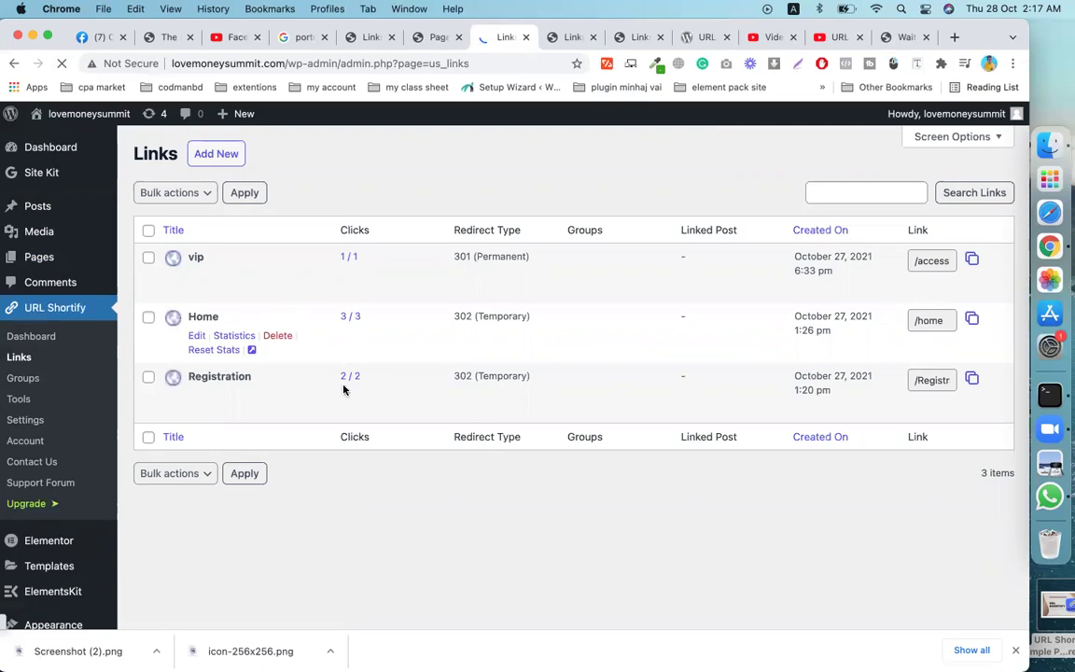
{"action": "left_click", "coordinate": [431, 38]}
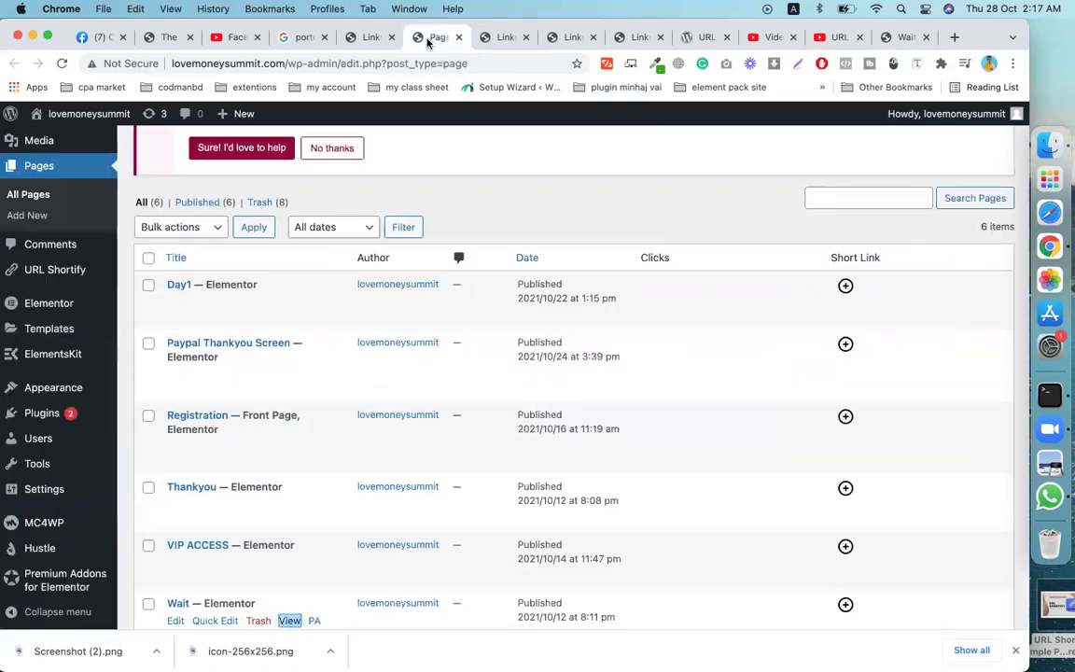
{"action": "left_click", "coordinate": [355, 39]}
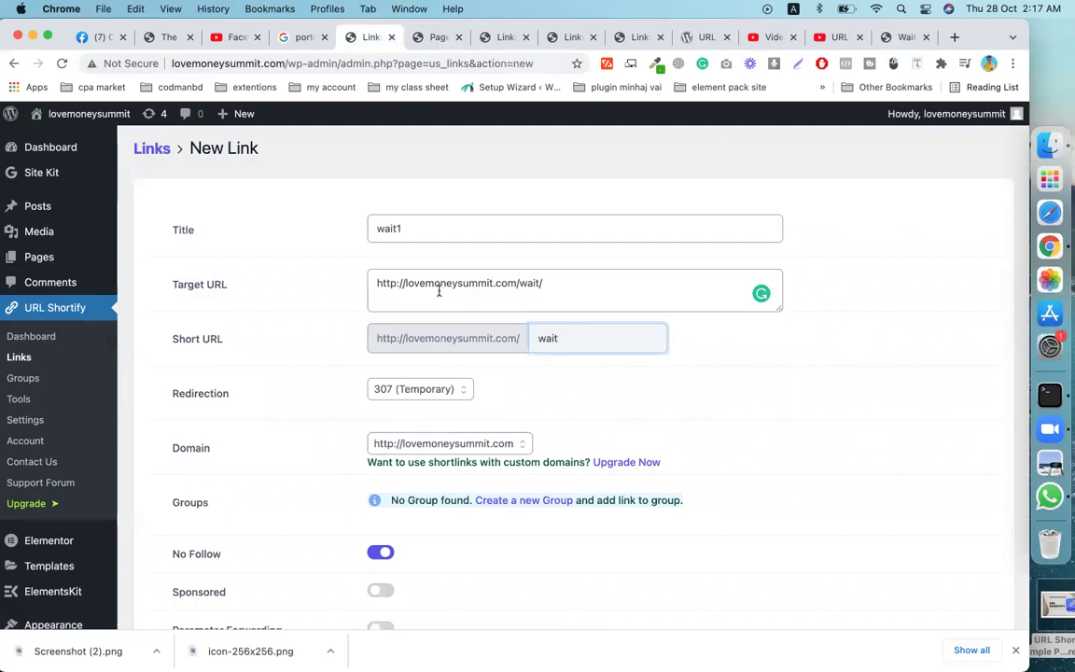
Change the new link's title to "wait" and its short URL slug to "test".
{"action": "left_click", "coordinate": [406, 228]}
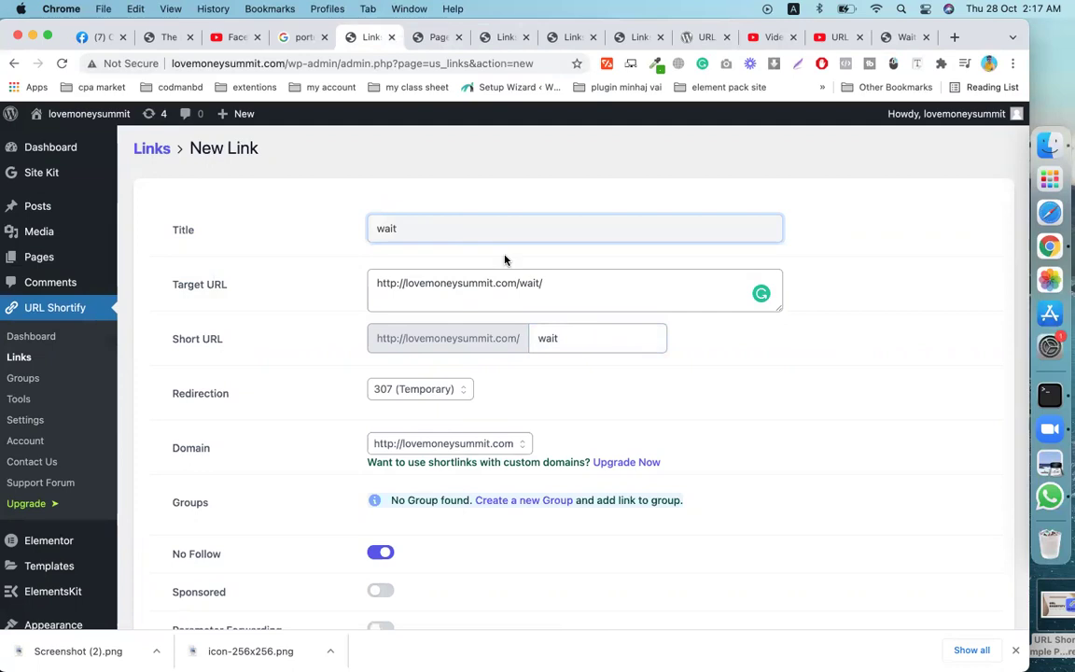
{"action": "left_click_drag", "start_coordinate": [574, 346], "coordinate": [534, 338]}
{"action": "key", "text": "BackSpace"}
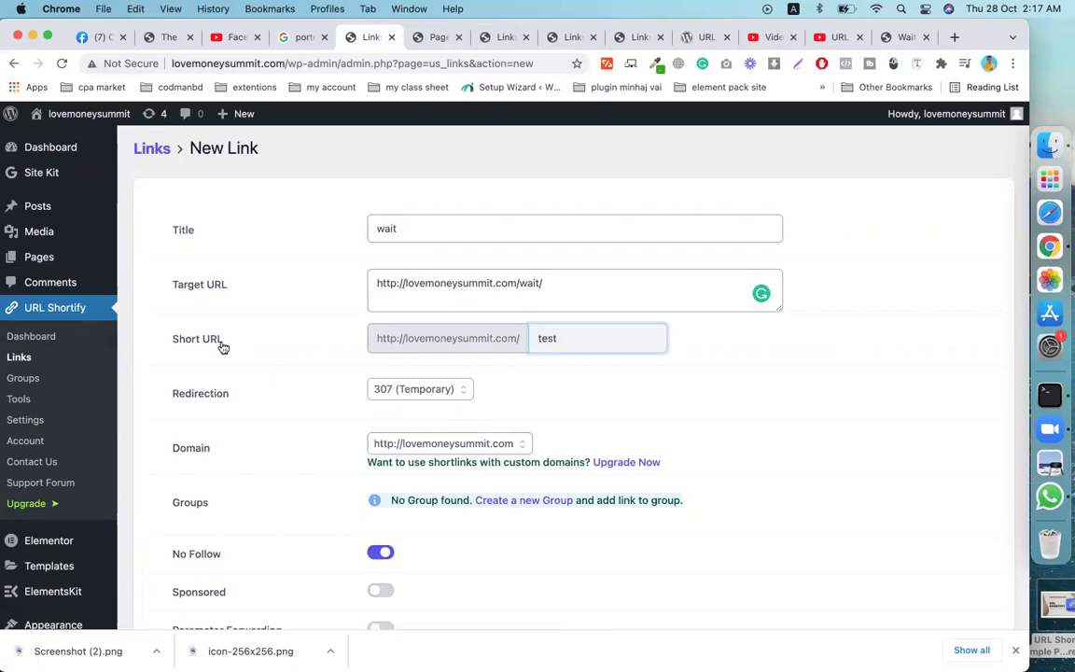
{"action": "key", "text": "Right"}
{"action": "left_click_drag", "start_coordinate": [584, 336], "coordinate": [477, 340]}
Set the new link's redirection to 302 (Temporary) and save the link.
{"action": "scroll", "coordinate": [404, 411], "scroll_direction": "down", "scroll_amount": 3}
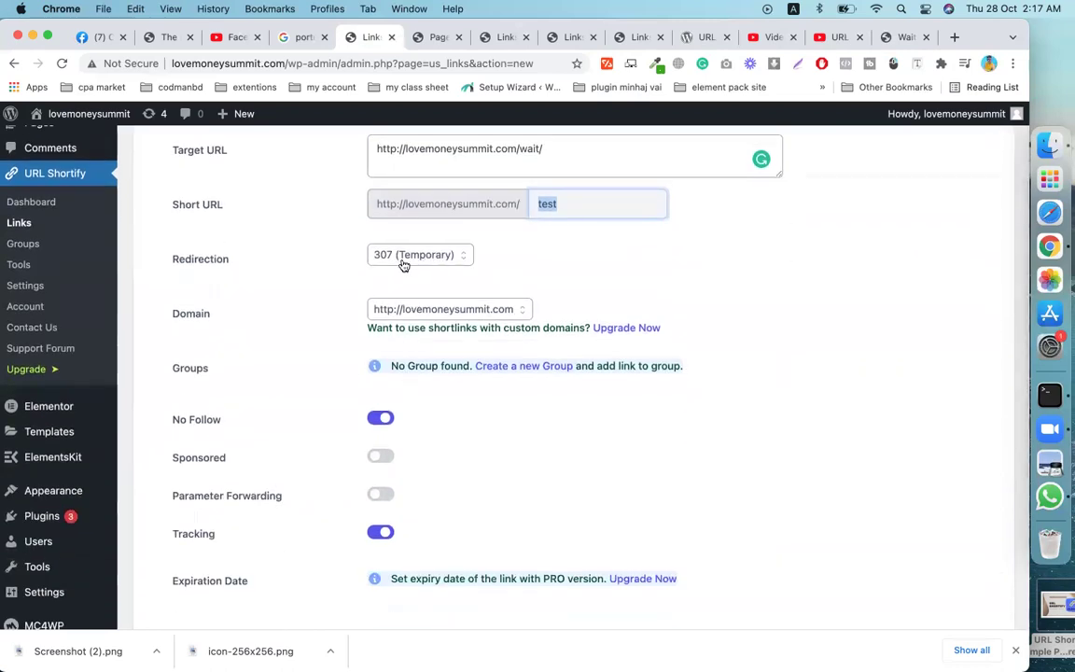
{"action": "left_click", "coordinate": [414, 261]}
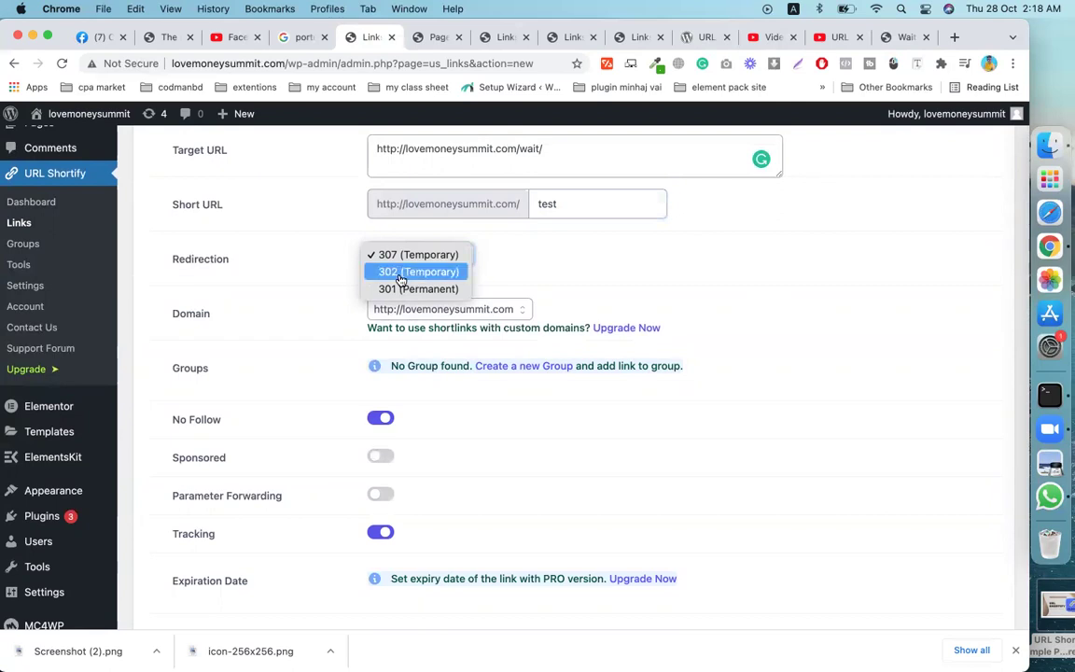
{"action": "left_click", "coordinate": [400, 279]}
{"action": "scroll", "coordinate": [313, 299], "scroll_direction": "down", "scroll_amount": 3}
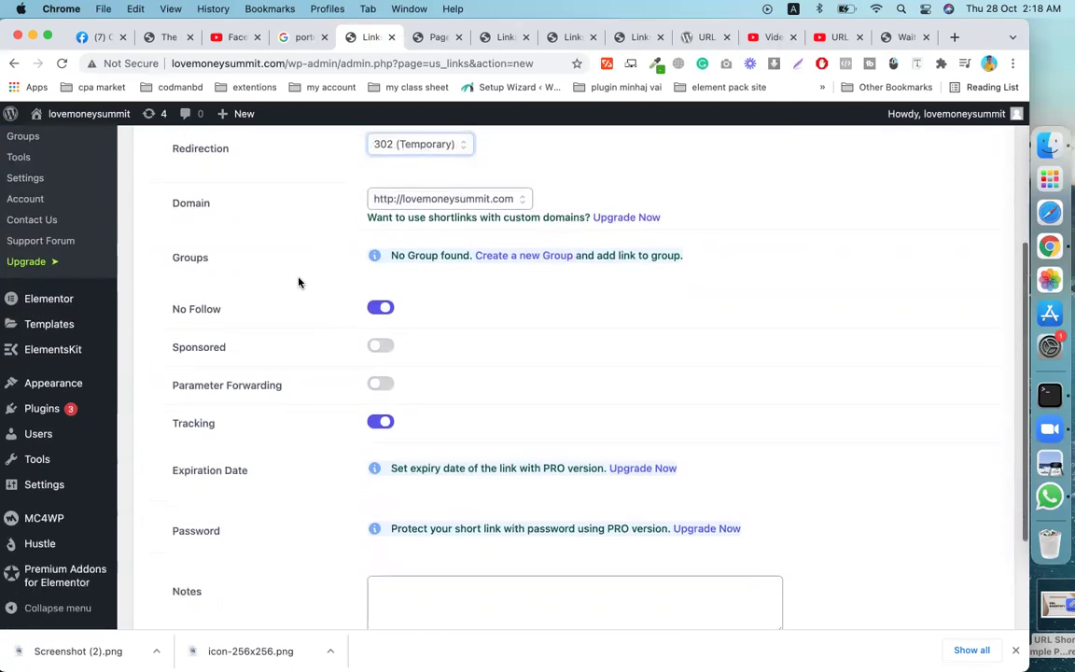
{"action": "scroll", "coordinate": [307, 300], "scroll_direction": "down", "scroll_amount": 3}
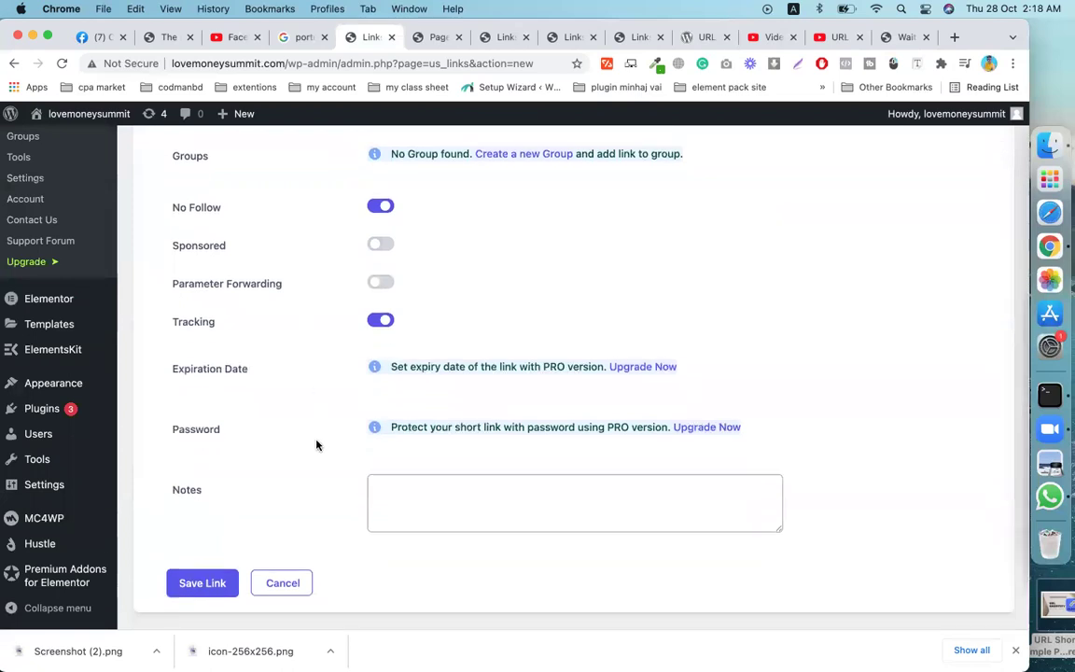
{"action": "scroll", "coordinate": [317, 445], "scroll_direction": "down", "scroll_amount": 1}
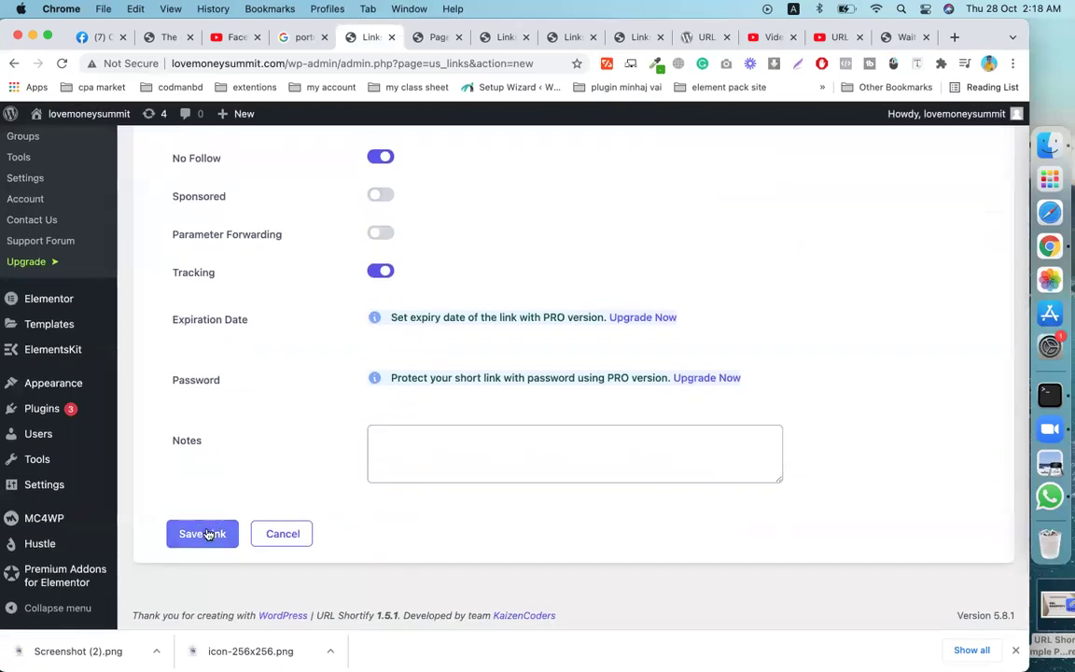
{"action": "left_click", "coordinate": [208, 534]}
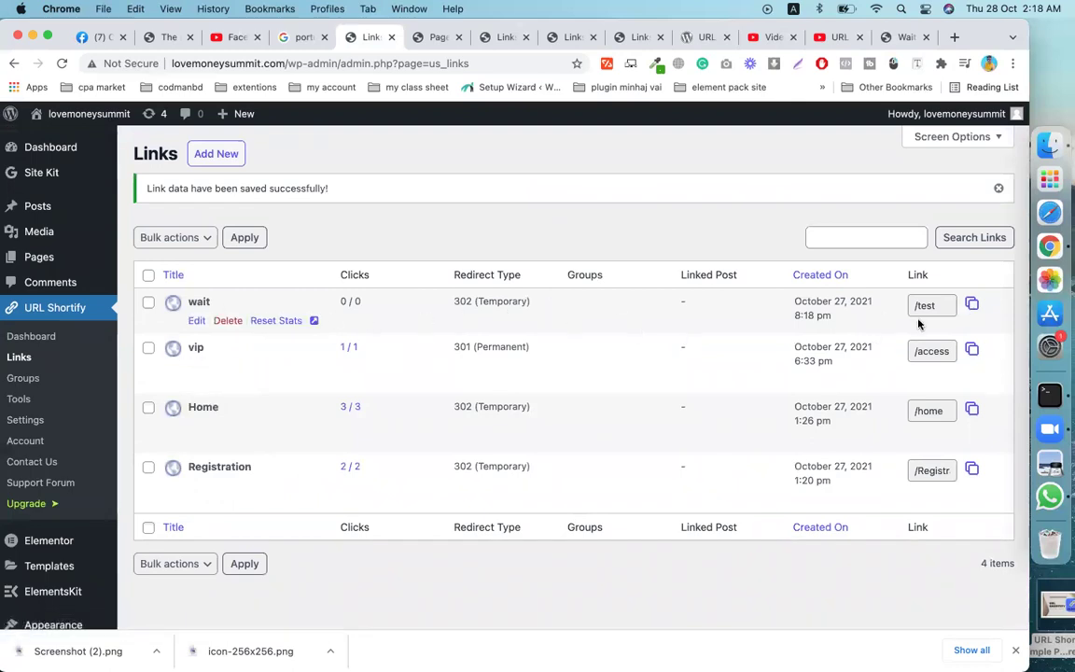
{"action": "left_click", "coordinate": [972, 305]}
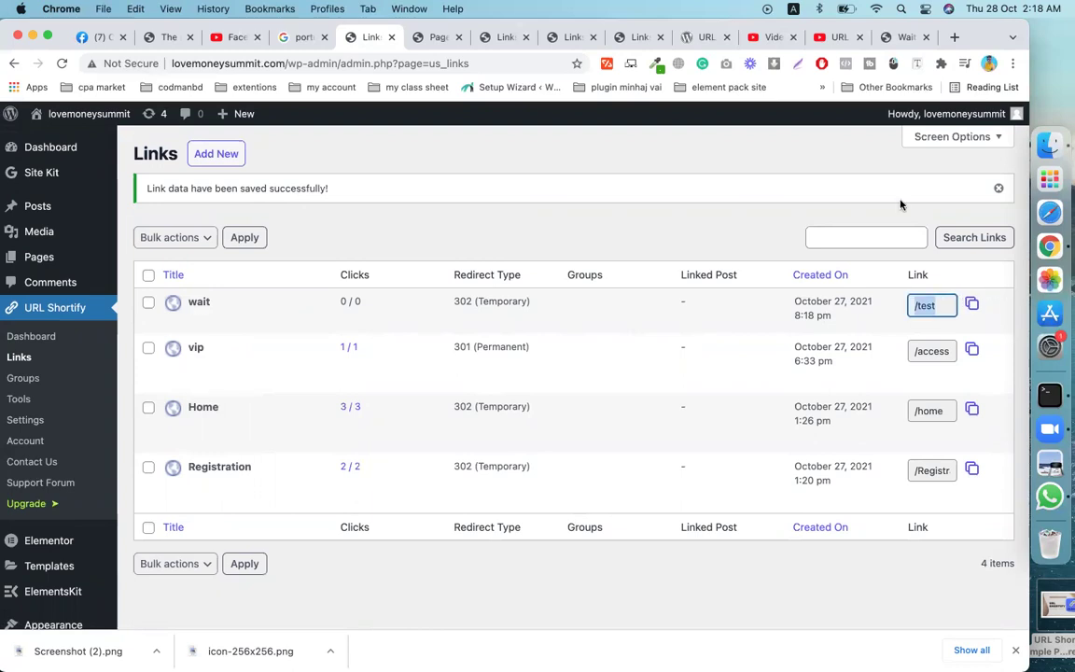
{"action": "left_click", "coordinate": [955, 36]}
{"action": "left_click", "coordinate": [512, 67]}
{"action": "type", "text": "http://lovemoneysummit.com/test"}
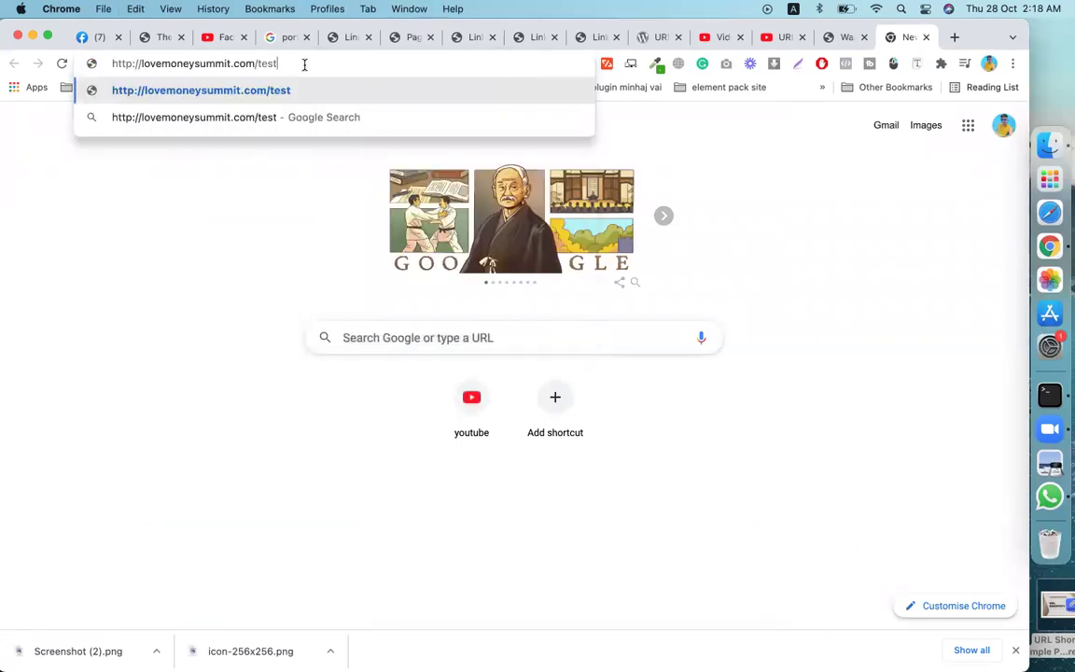
{"action": "left_click_drag", "start_coordinate": [279, 64], "coordinate": [134, 49]}
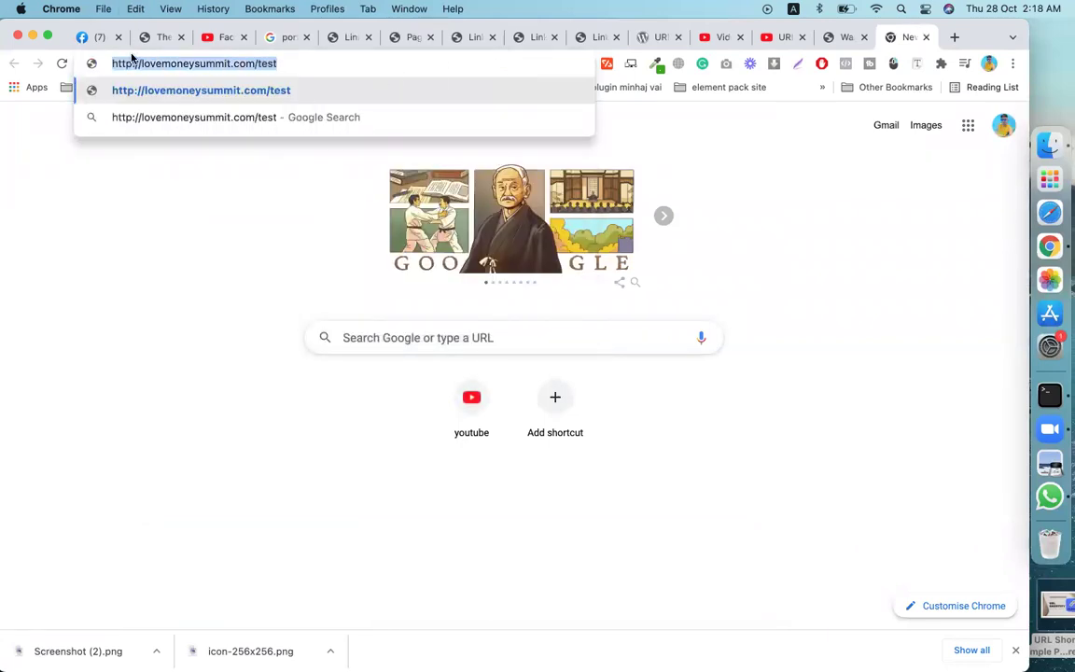
{"action": "left_click", "coordinate": [347, 64]}
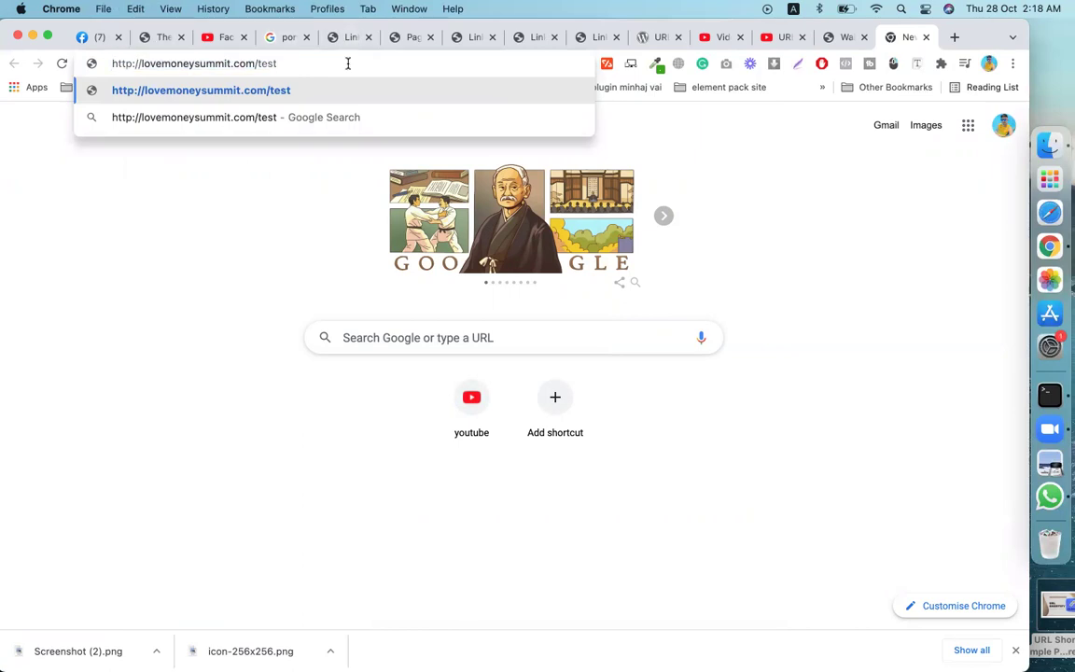
{"action": "key", "text": "Return"}
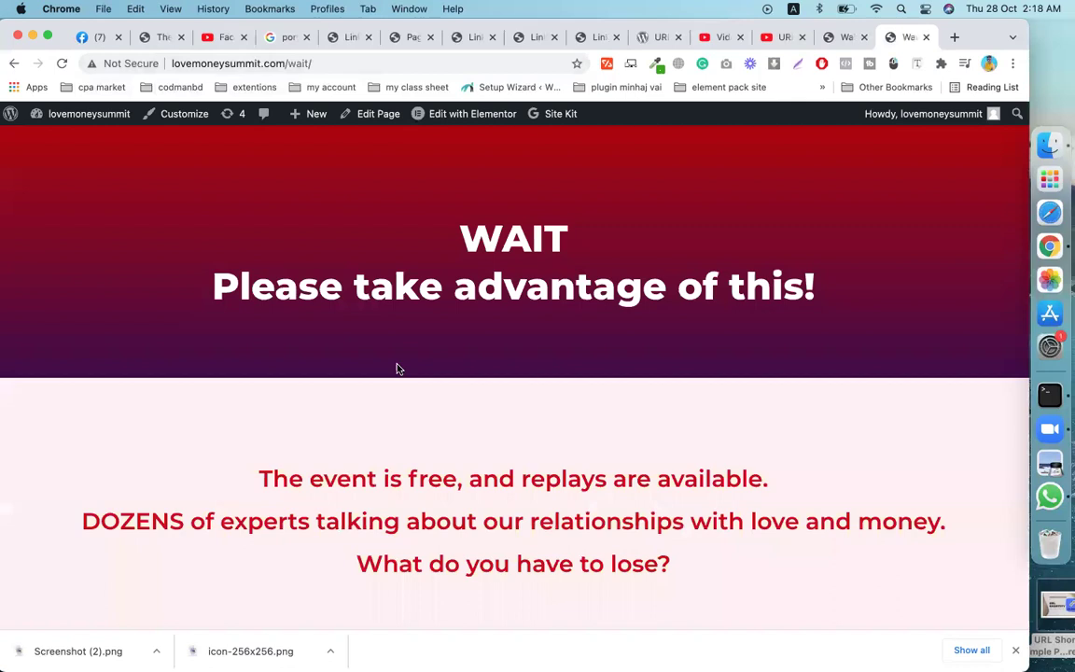
{"action": "scroll", "coordinate": [387, 397], "scroll_direction": "down", "scroll_amount": 2}
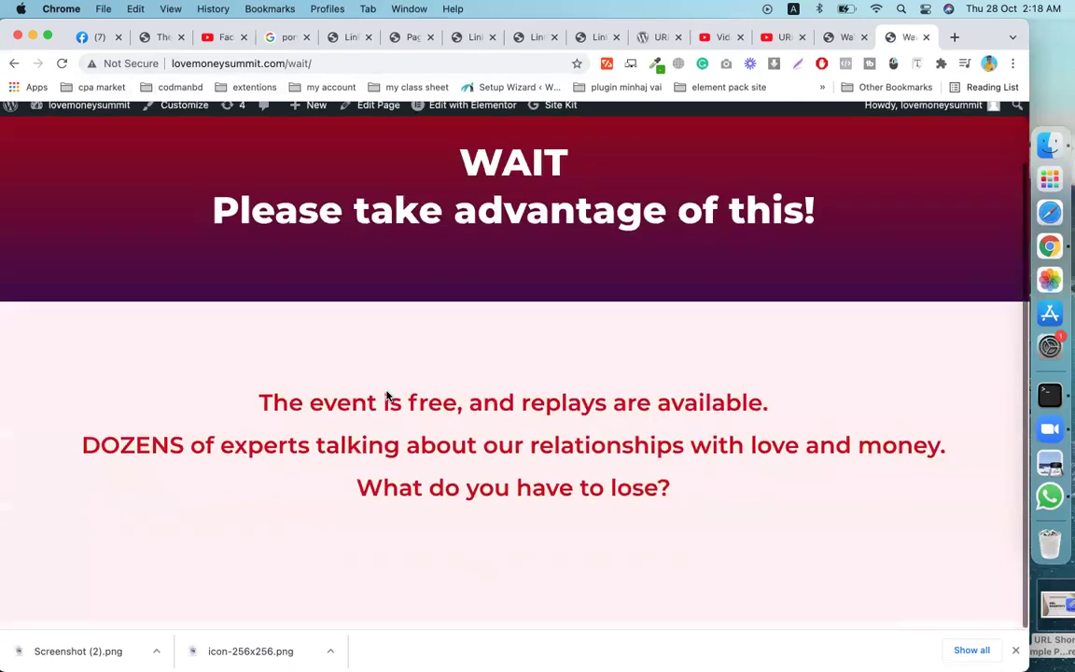
{"action": "scroll", "coordinate": [387, 396], "scroll_direction": "up", "scroll_amount": 2}
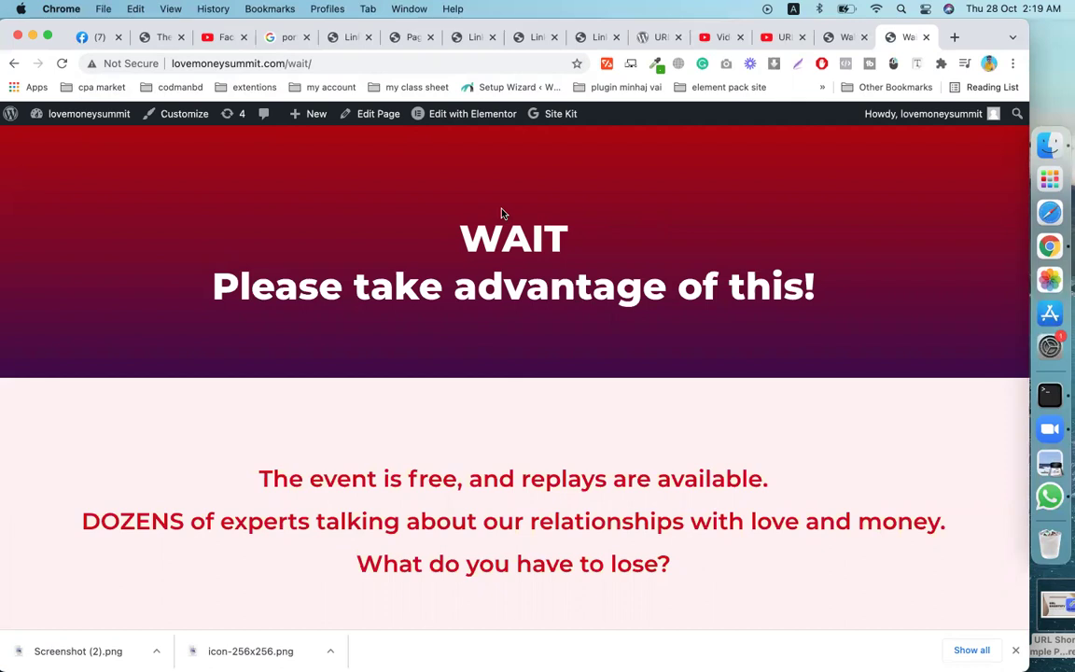
Return to the URL Shortify Links list and reload it to check the wait link's click count.
{"action": "left_click", "coordinate": [469, 37]}
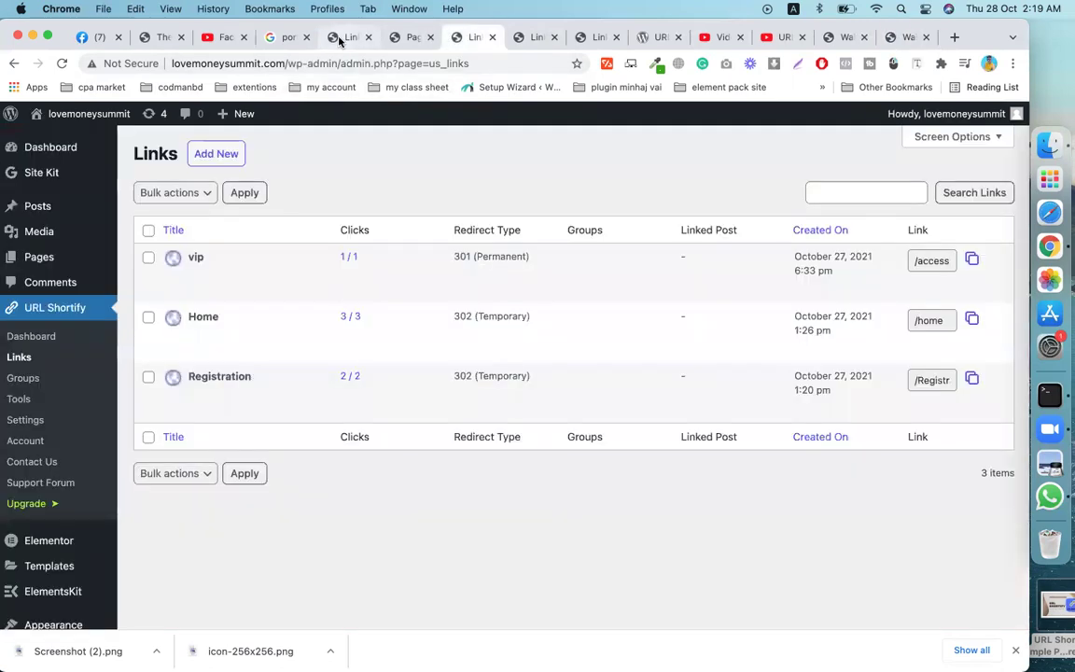
{"action": "left_click", "coordinate": [339, 39]}
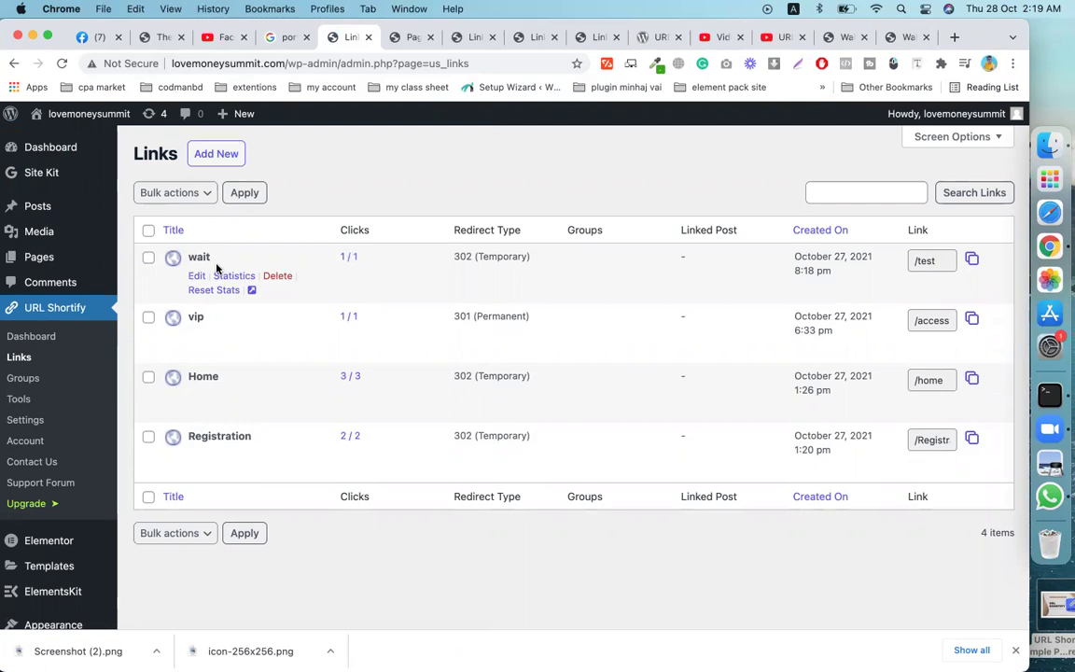
{"action": "left_click", "coordinate": [55, 358]}
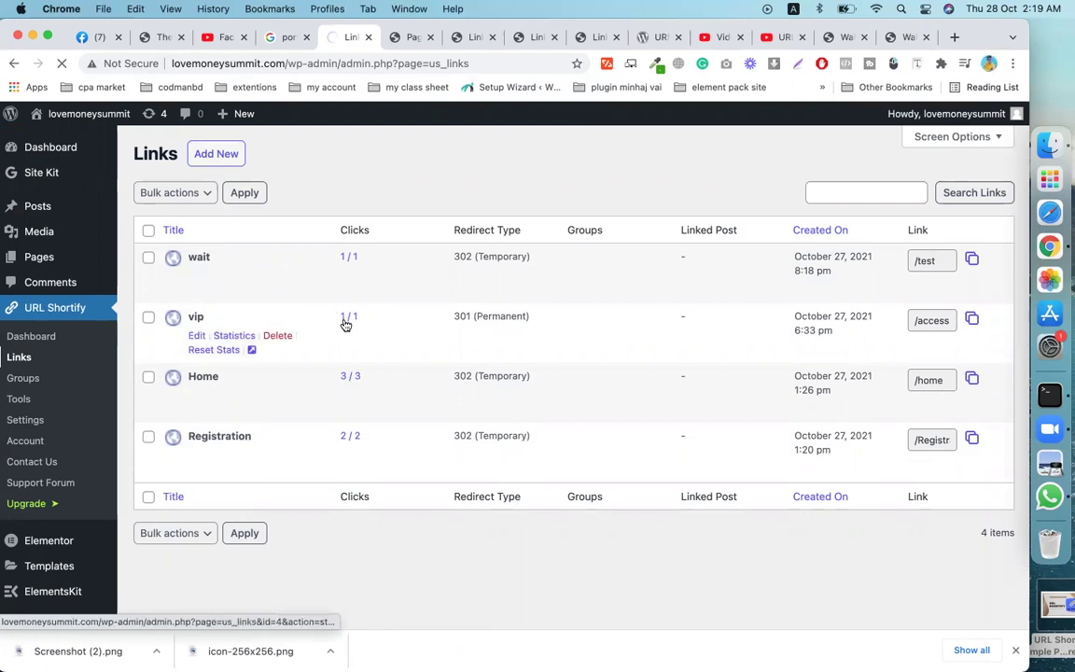
Open the URL Shortify Dashboard and review its link and click totals and the Clicks Details table.
{"action": "left_click", "coordinate": [35, 340]}
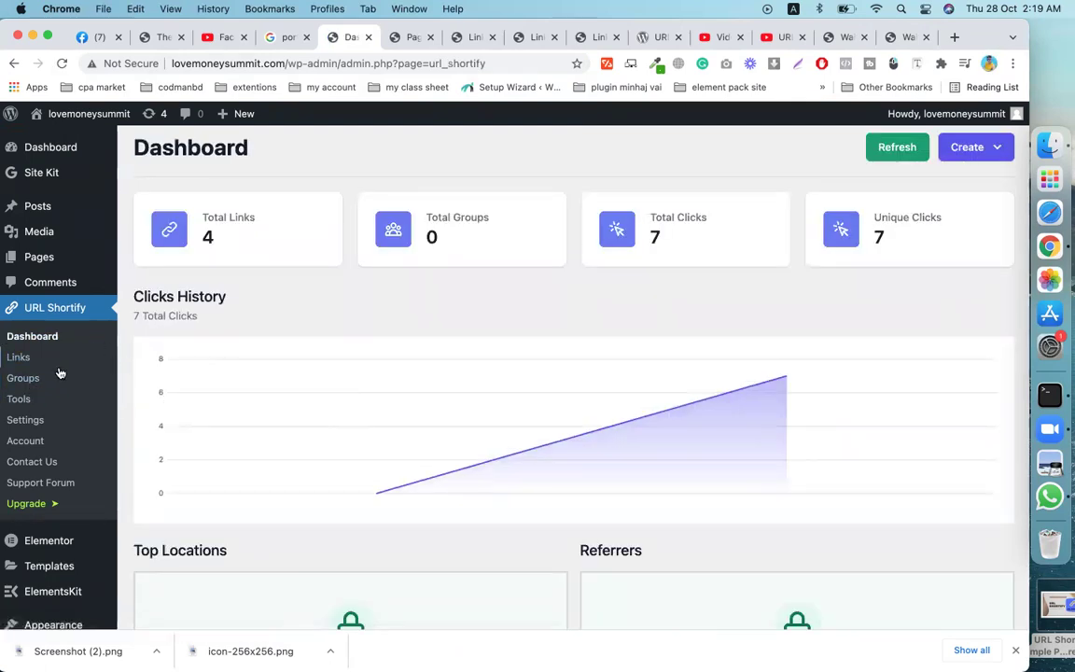
{"action": "scroll", "coordinate": [357, 351], "scroll_direction": "up", "scroll_amount": 2}
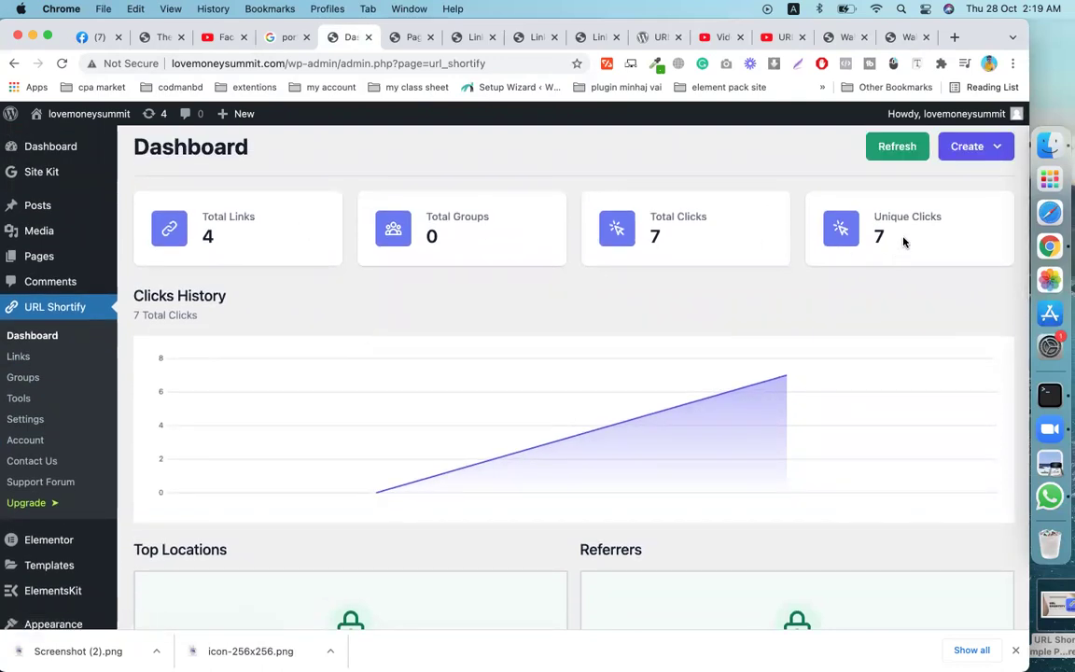
{"action": "scroll", "coordinate": [634, 295], "scroll_direction": "down", "scroll_amount": 10}
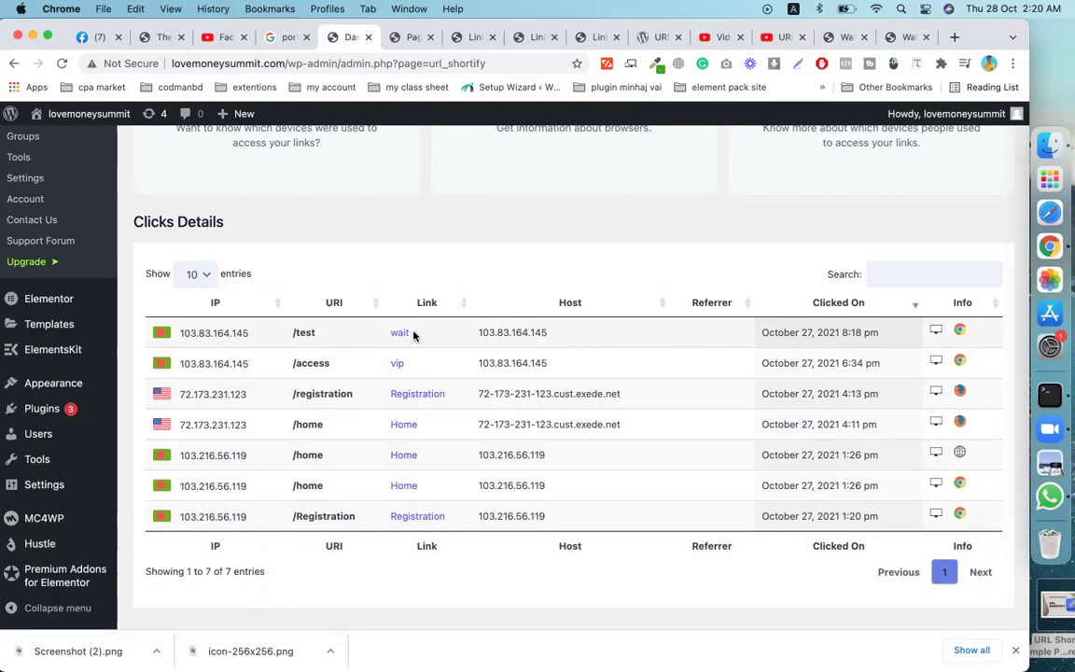
{"action": "scroll", "coordinate": [444, 383], "scroll_direction": "down", "scroll_amount": 1}
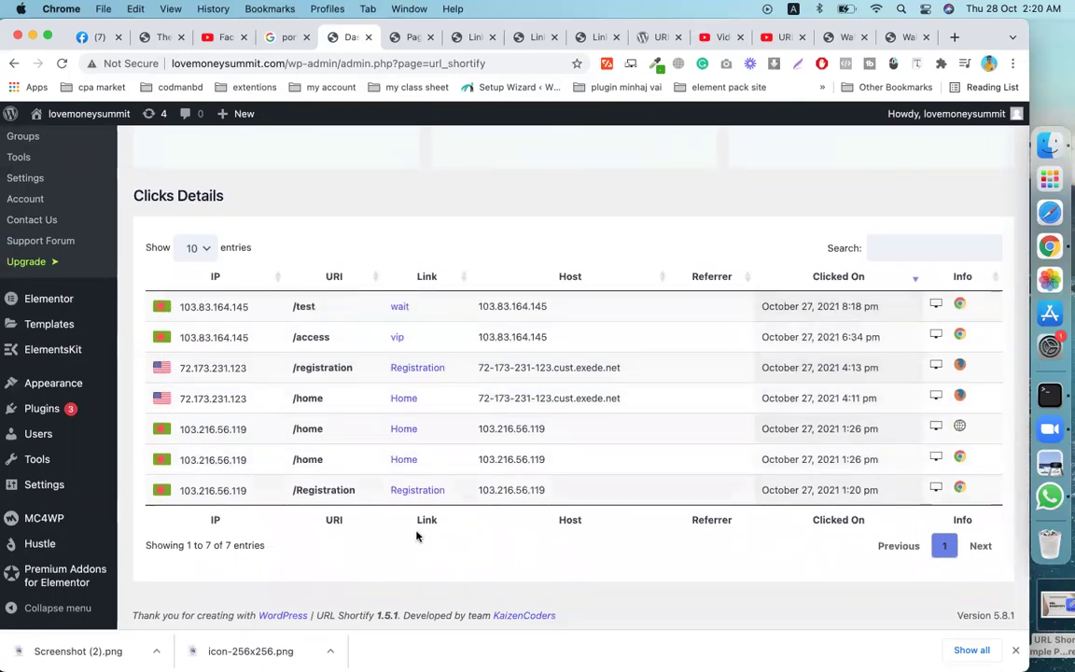
{"action": "scroll", "coordinate": [417, 534], "scroll_direction": "up", "scroll_amount": 3}
{"action": "scroll", "coordinate": [417, 537], "scroll_direction": "up", "scroll_amount": 10}
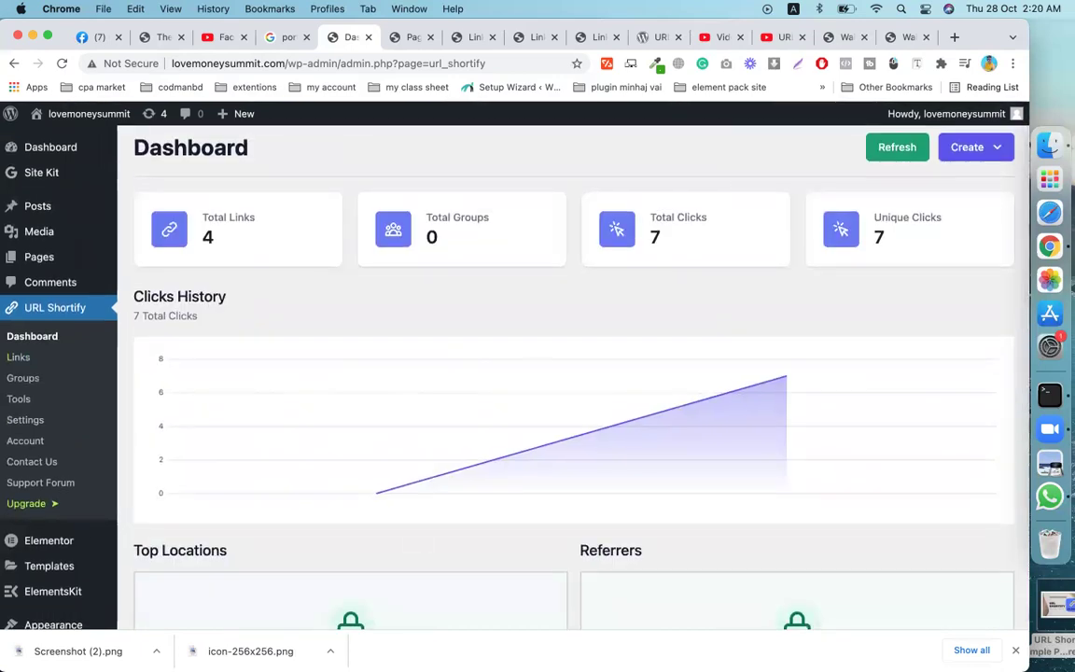
Dismiss the browser's downloads bar and examine the Dashboard's Clicks History, Top Locations and Referrers sections.
{"action": "left_click", "coordinate": [1015, 651]}
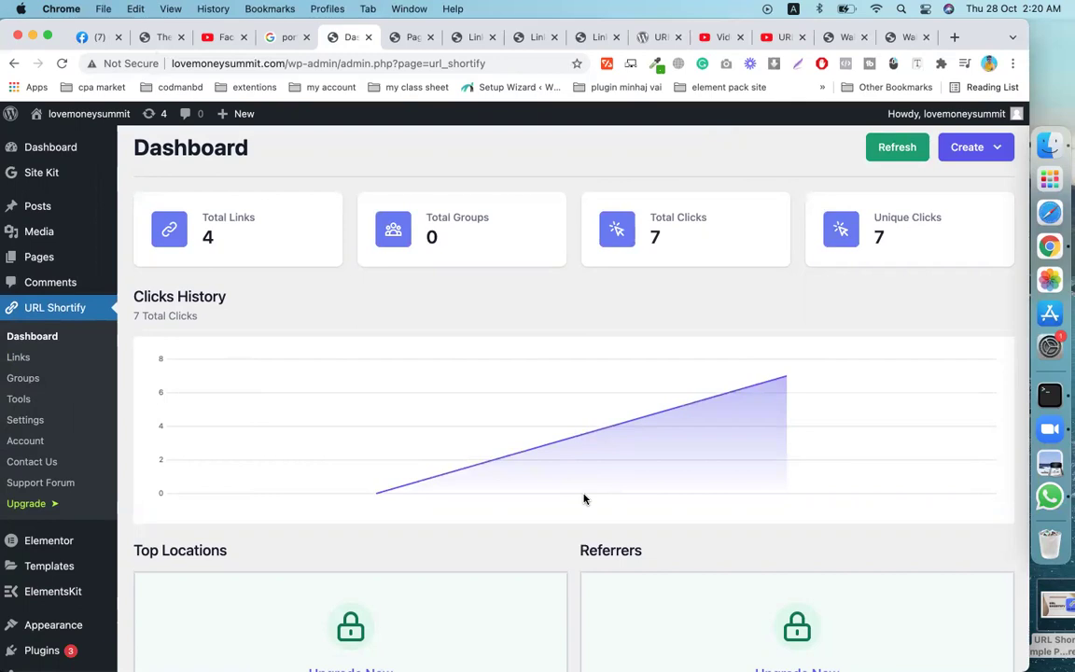
{"action": "scroll", "coordinate": [583, 499], "scroll_direction": "down", "scroll_amount": 3}
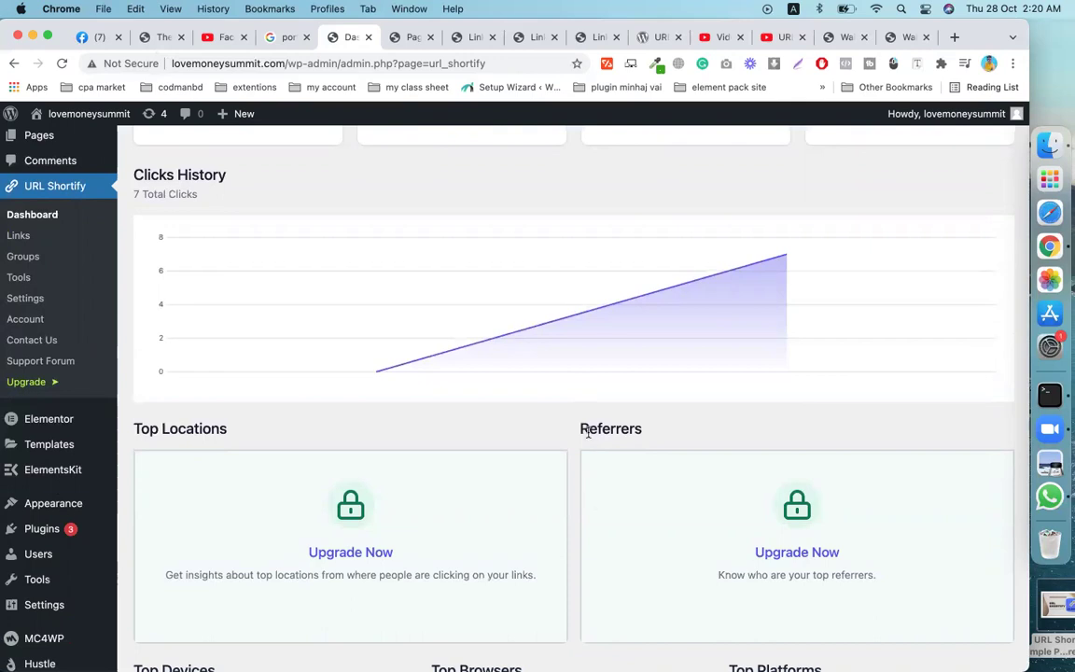
{"action": "scroll", "coordinate": [587, 432], "scroll_direction": "down", "scroll_amount": 3}
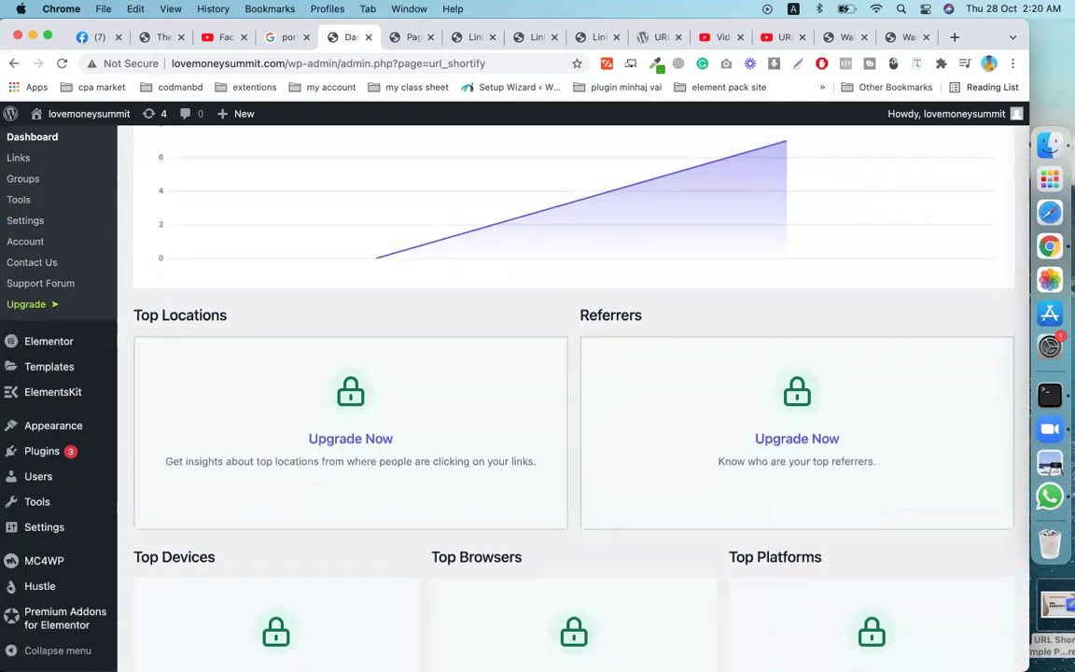